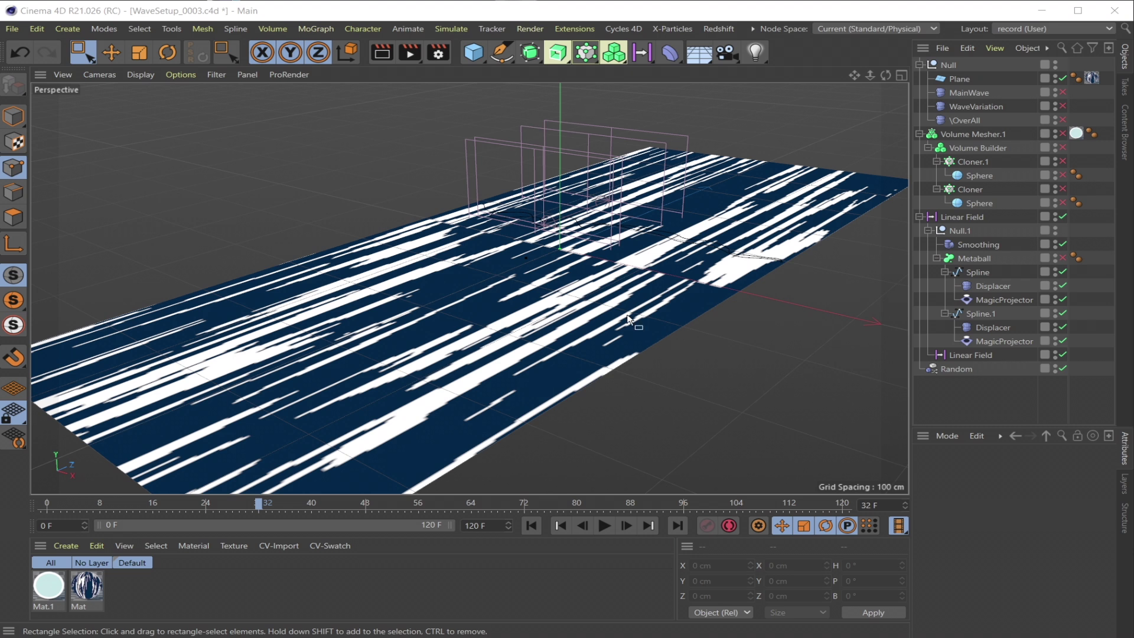
- Switch on the \OverAll displacer (100% strength, 5 cm height, Intensity Centered)
{"action": "left_click", "coordinate": [961, 83]}
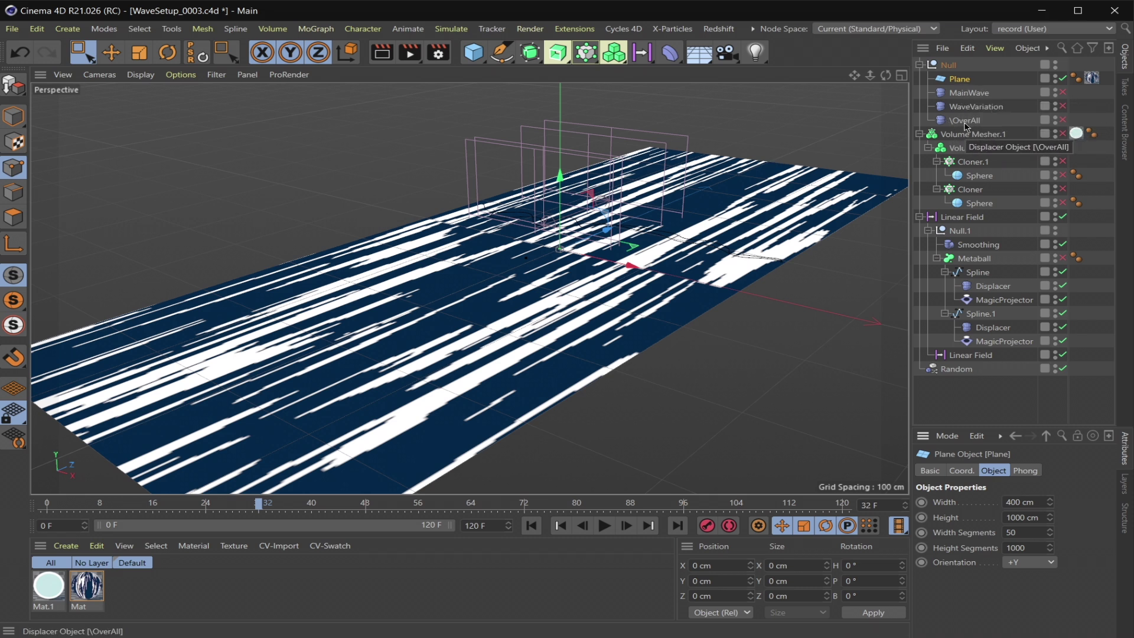
{"action": "left_click", "coordinate": [968, 121]}
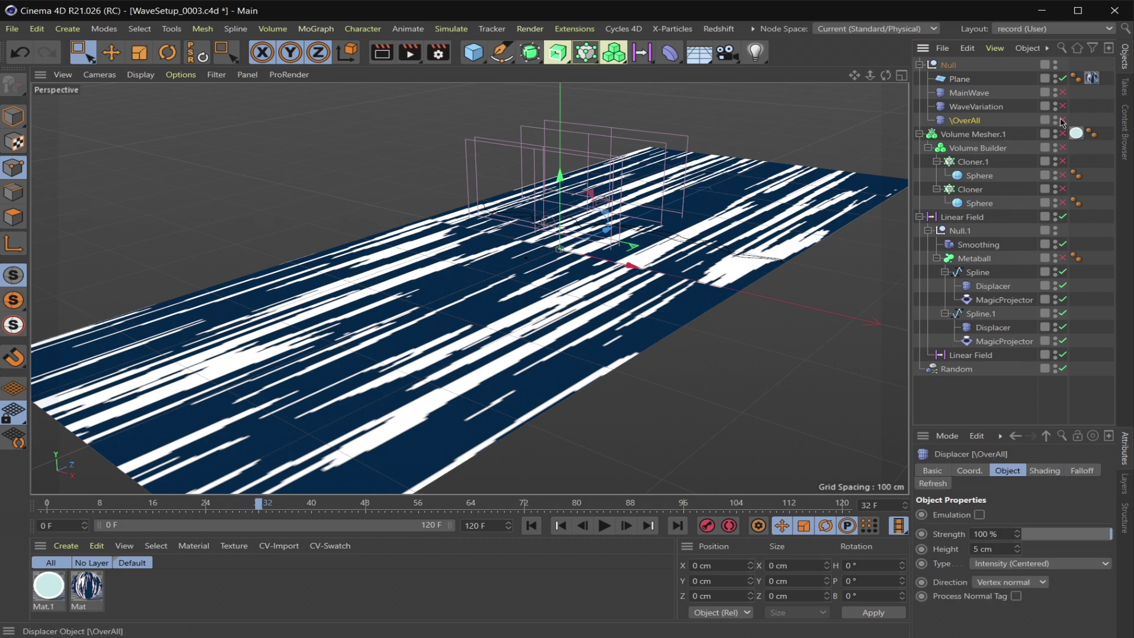
{"action": "left_click", "coordinate": [1064, 120]}
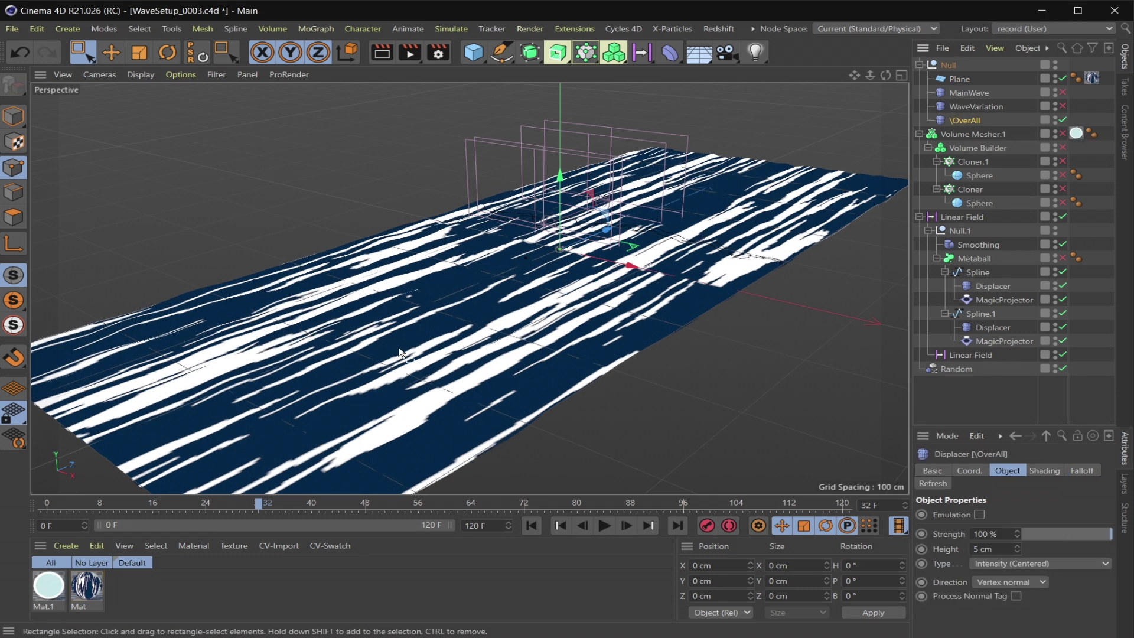
- Review \OverAll's Noise shader (seed 665) and its Falloff settings
{"action": "left_click", "coordinate": [1039, 471]}
{"action": "left_click", "coordinate": [995, 566]}
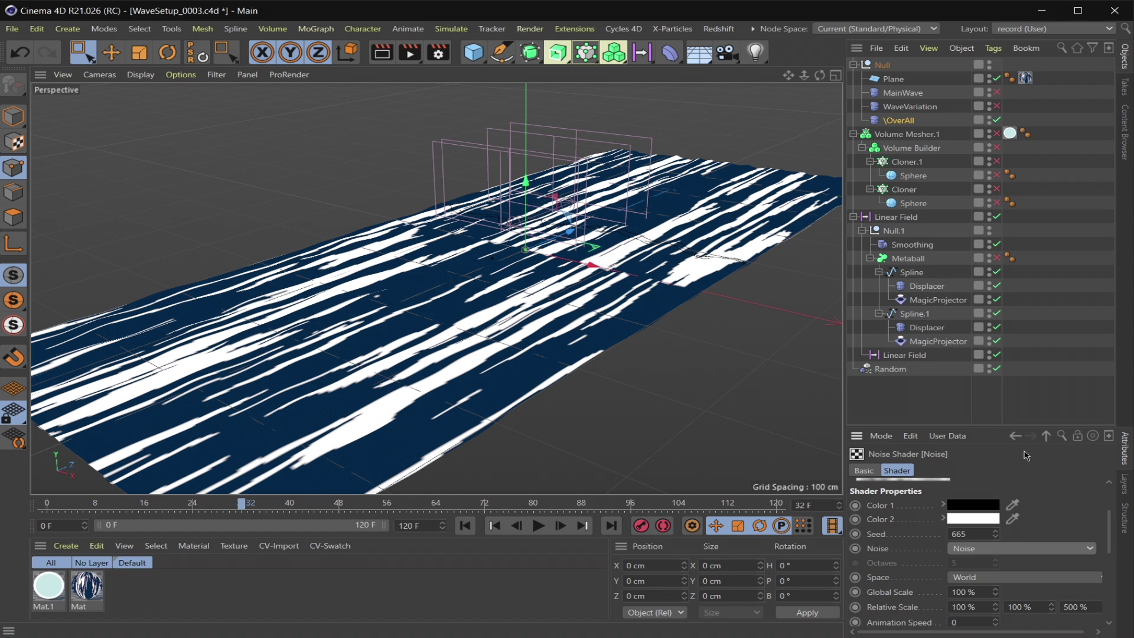
{"action": "left_click_drag", "start_coordinate": [1108, 535], "coordinate": [1123, 606]}
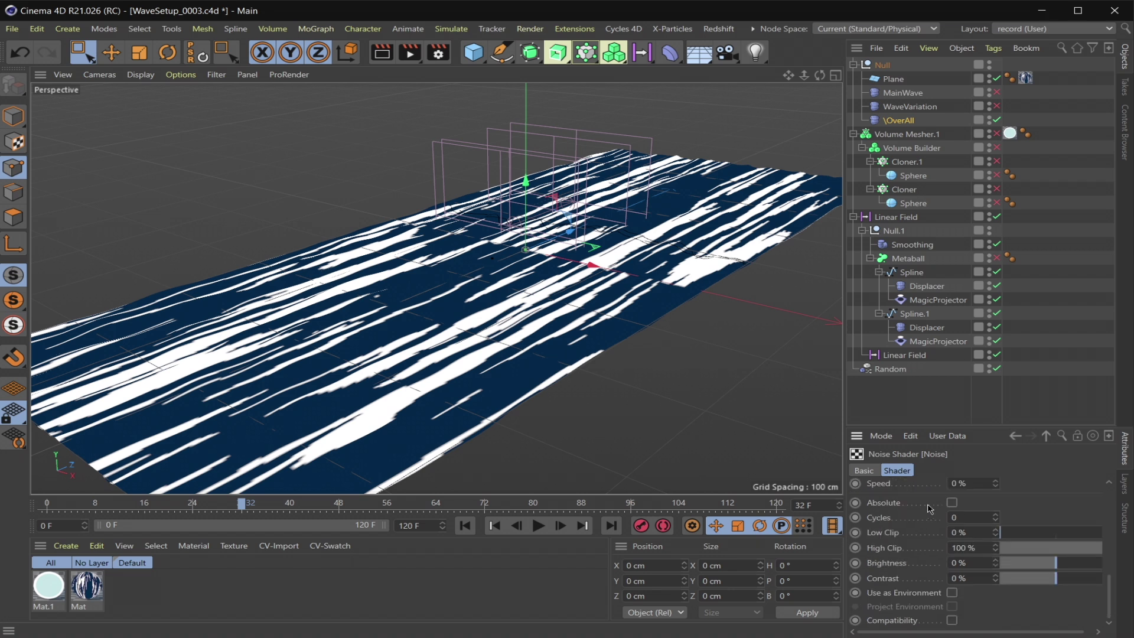
{"action": "left_click", "coordinate": [1016, 436]}
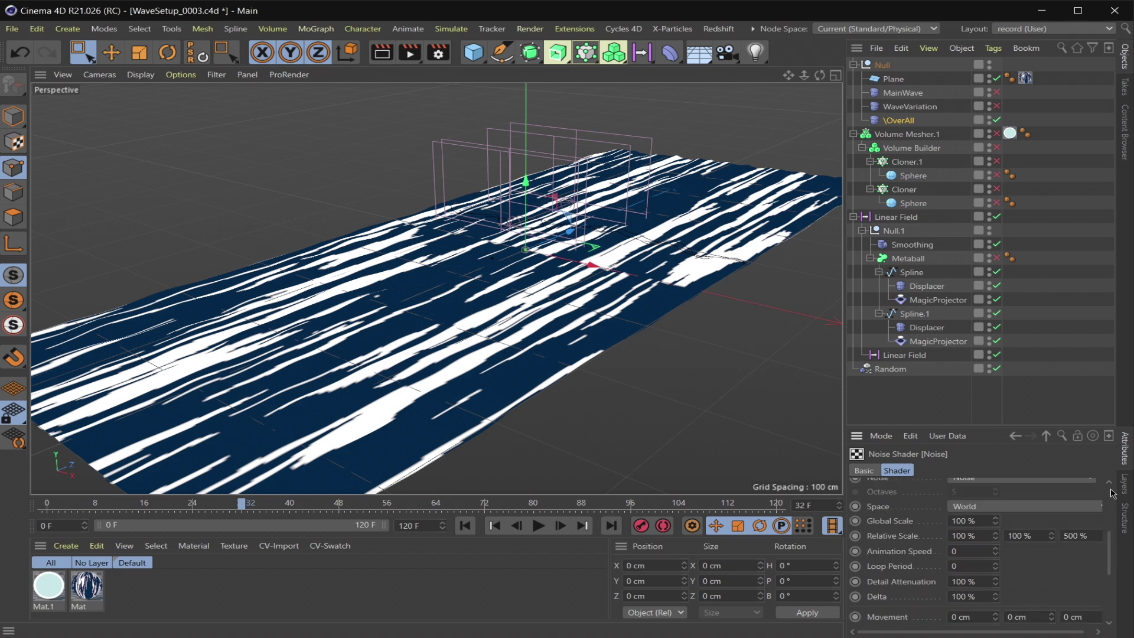
{"action": "left_click", "coordinate": [1016, 470]}
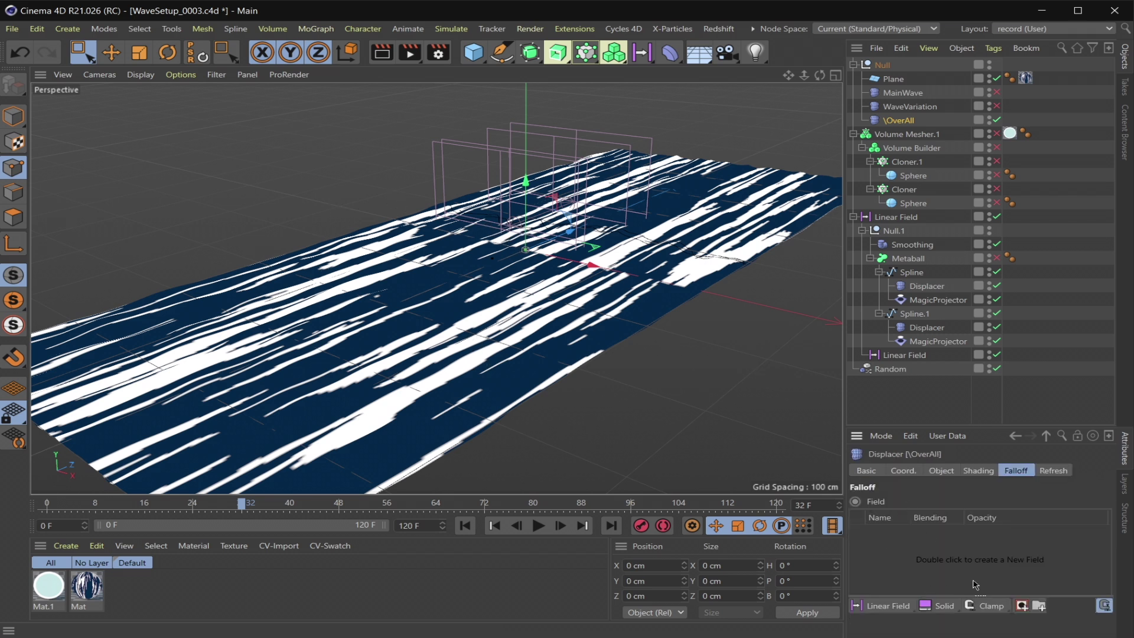
{"action": "left_click", "coordinate": [945, 402]}
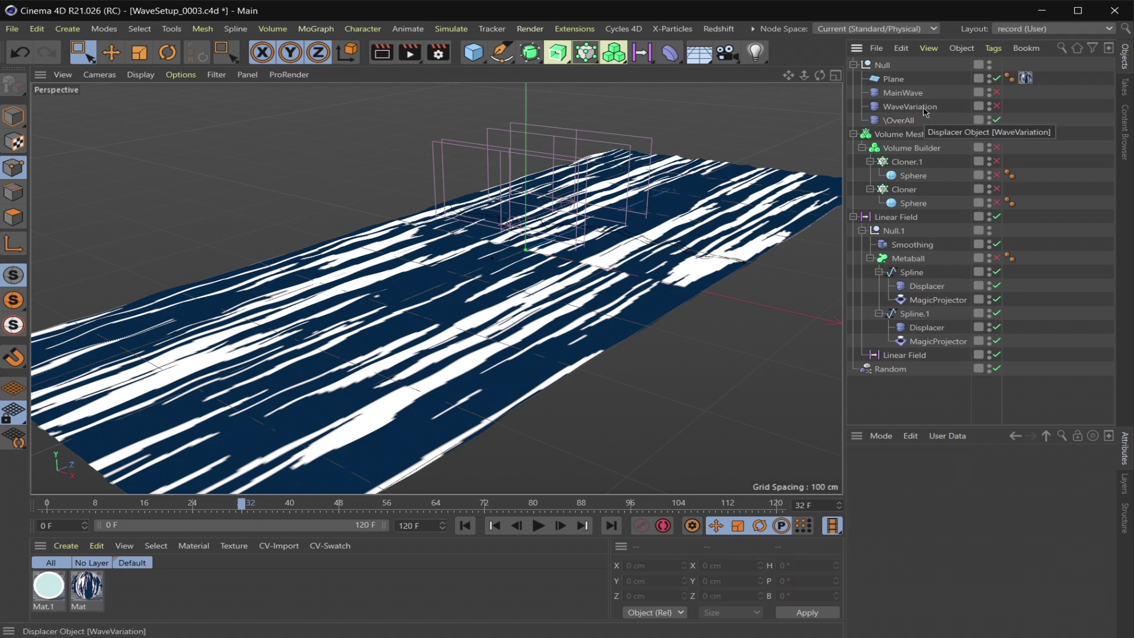
- Enable the MainWave displacer and inspect its Linear Field falloff layer
{"action": "left_click", "coordinate": [902, 93]}
{"action": "left_click", "coordinate": [998, 93]}
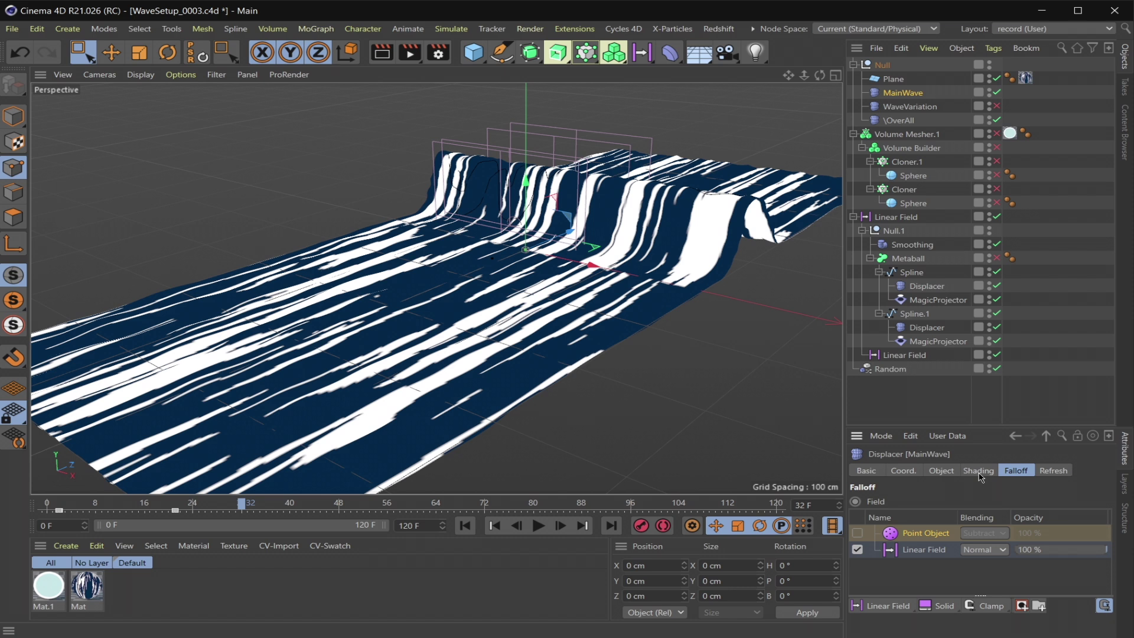
{"action": "left_click", "coordinate": [943, 550]}
{"action": "left_click_drag", "start_coordinate": [1109, 499], "coordinate": [1111, 583]}
- Review the Linear Field's remapping and contour curve, then orbit to view the wave crest
{"action": "left_click_drag", "start_coordinate": [994, 426], "coordinate": [995, 260]}
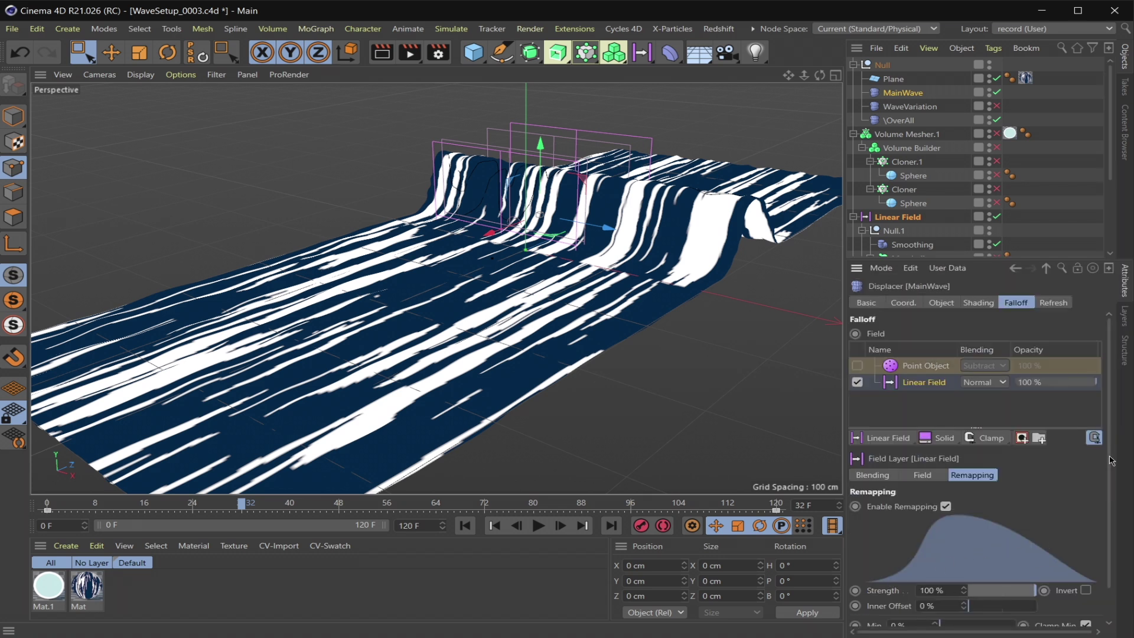
{"action": "scroll", "coordinate": [1110, 460], "scroll_direction": "down", "scroll_amount": 2}
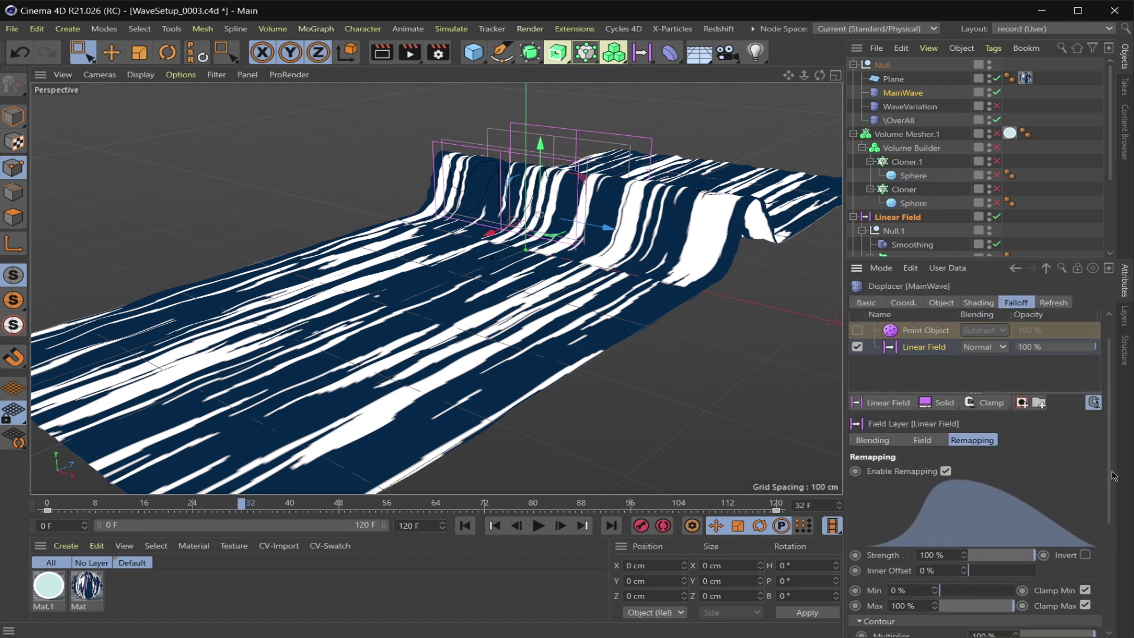
{"action": "scroll", "coordinate": [1114, 476], "scroll_direction": "down", "scroll_amount": 10}
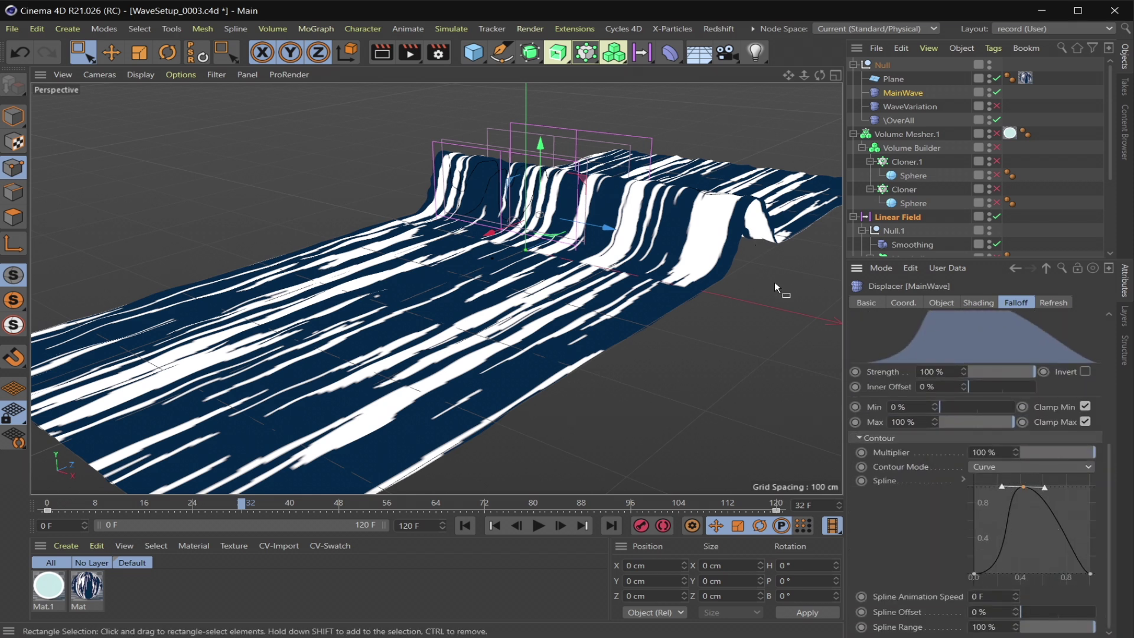
{"action": "left_click_drag", "start_coordinate": [668, 217], "coordinate": [539, 196], "text": "alt"}
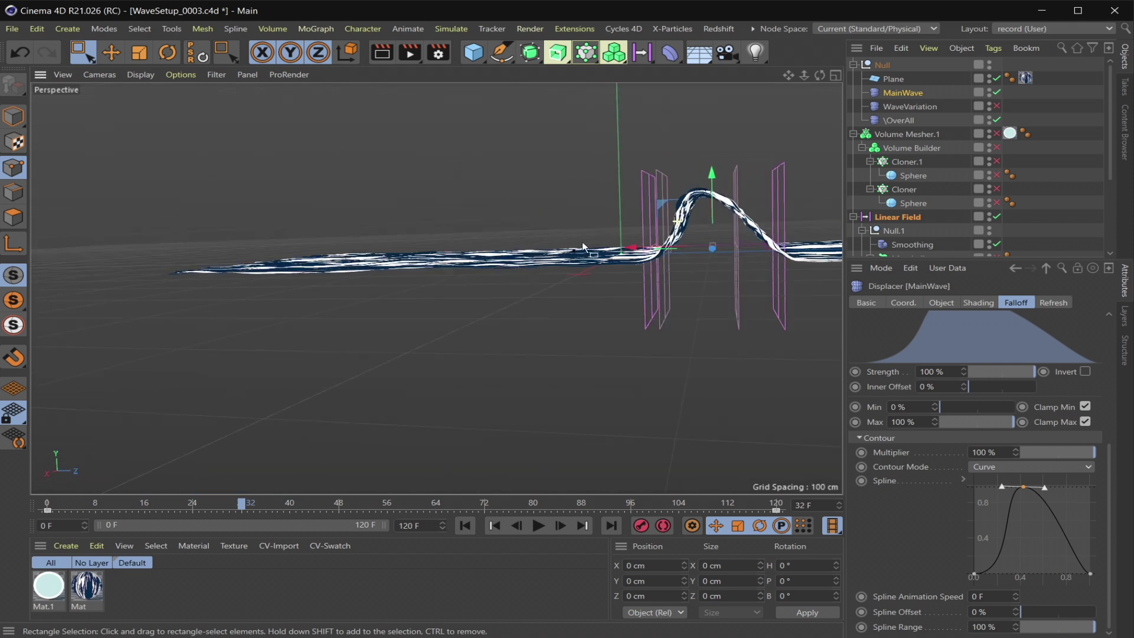
{"action": "left_click_drag", "start_coordinate": [583, 247], "coordinate": [579, 223], "text": "alt"}
- Inspect WaveVariation's Linear Field falloff and Noise shading, comparing against MainWave's shader
{"action": "left_click", "coordinate": [913, 107]}
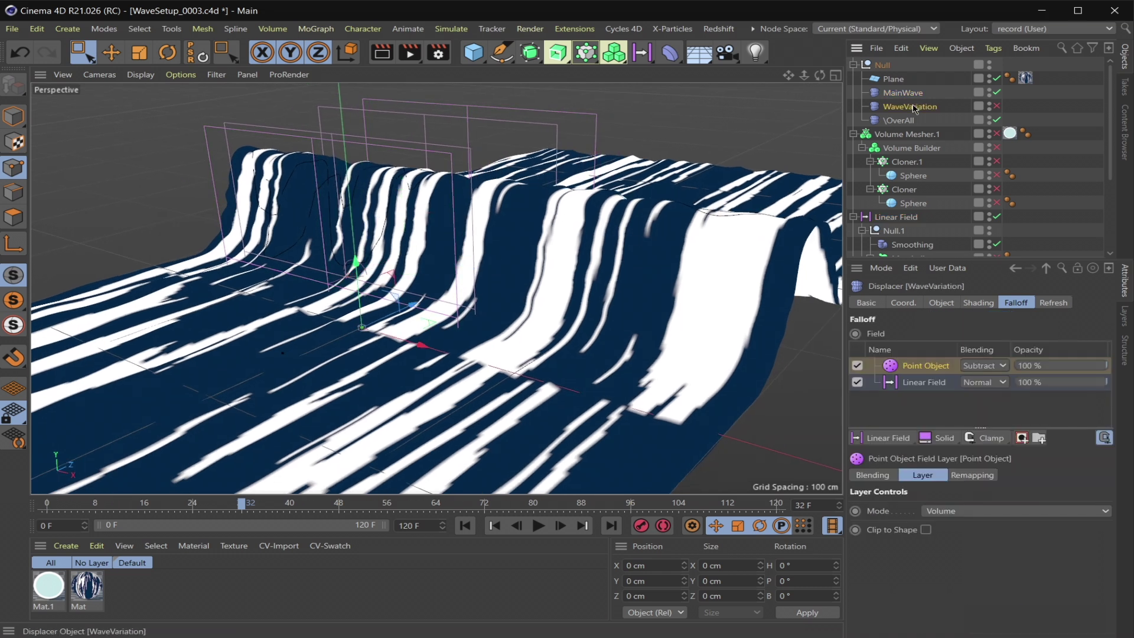
{"action": "left_click", "coordinate": [925, 382]}
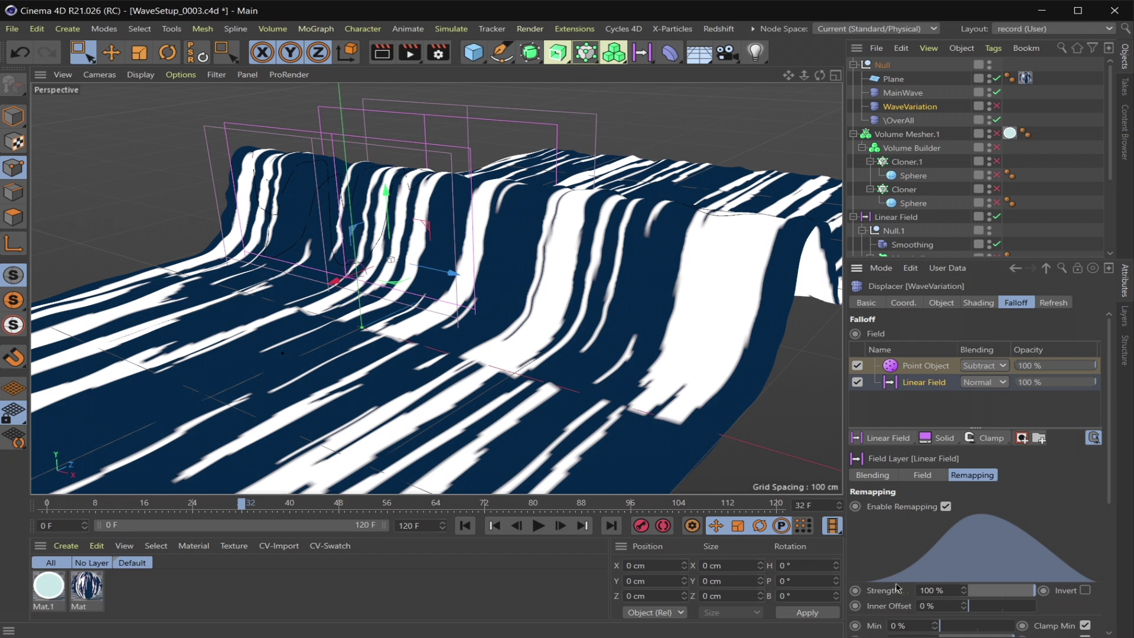
{"action": "left_click", "coordinate": [979, 303]}
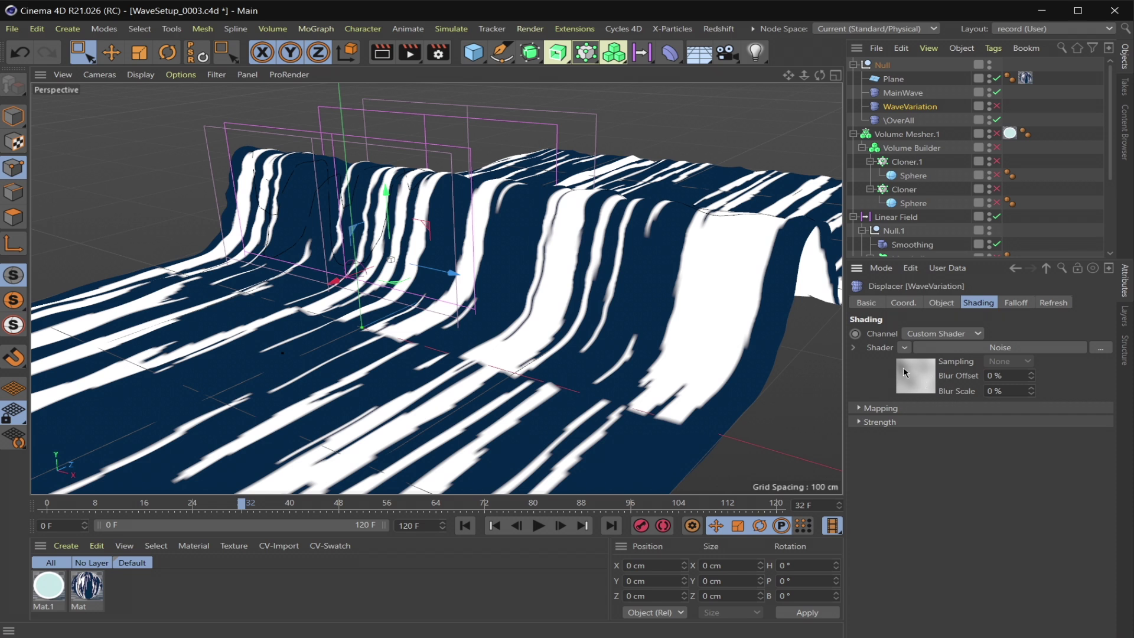
{"action": "left_click", "coordinate": [902, 93]}
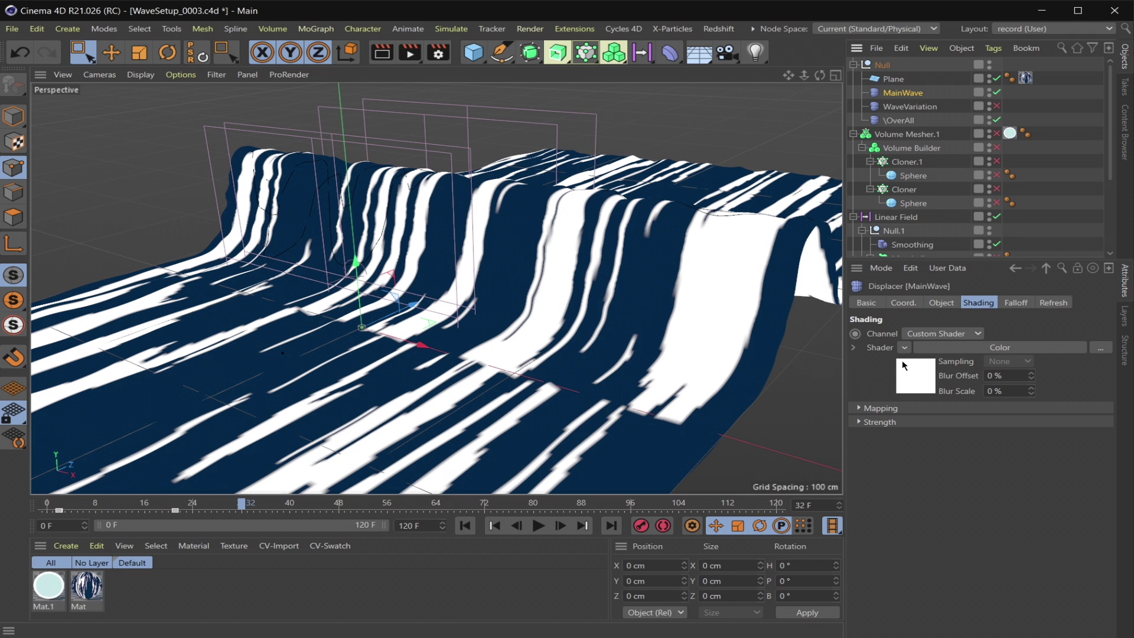
{"action": "key", "text": "Down"}
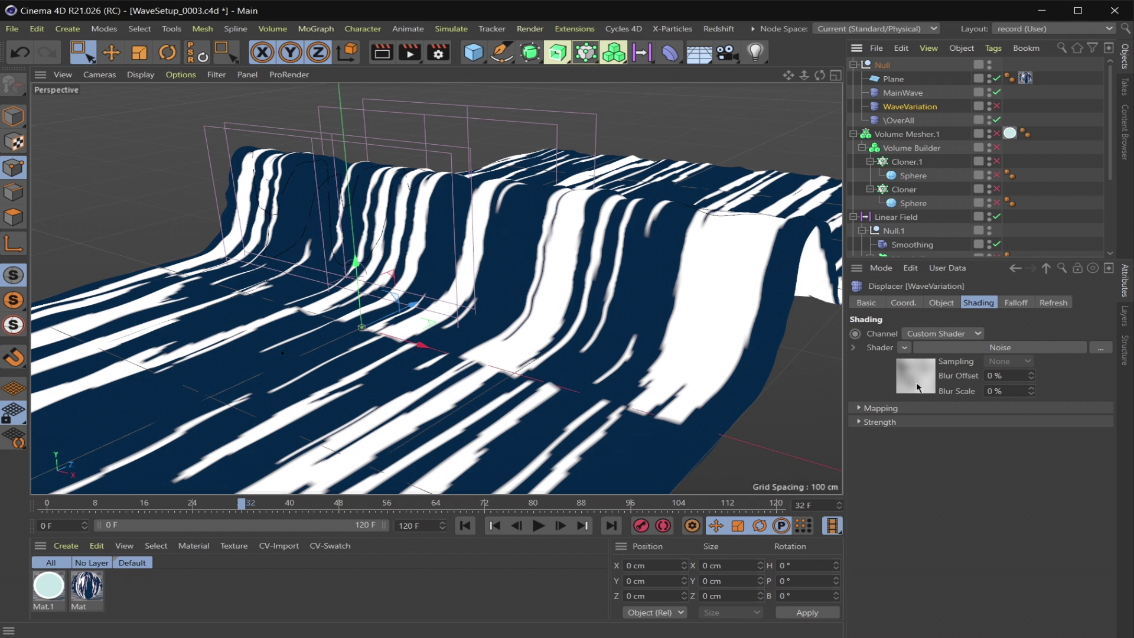
- Enable WaveVariation and orbit slightly around the multi-crested wave
{"action": "left_click", "coordinate": [995, 108]}
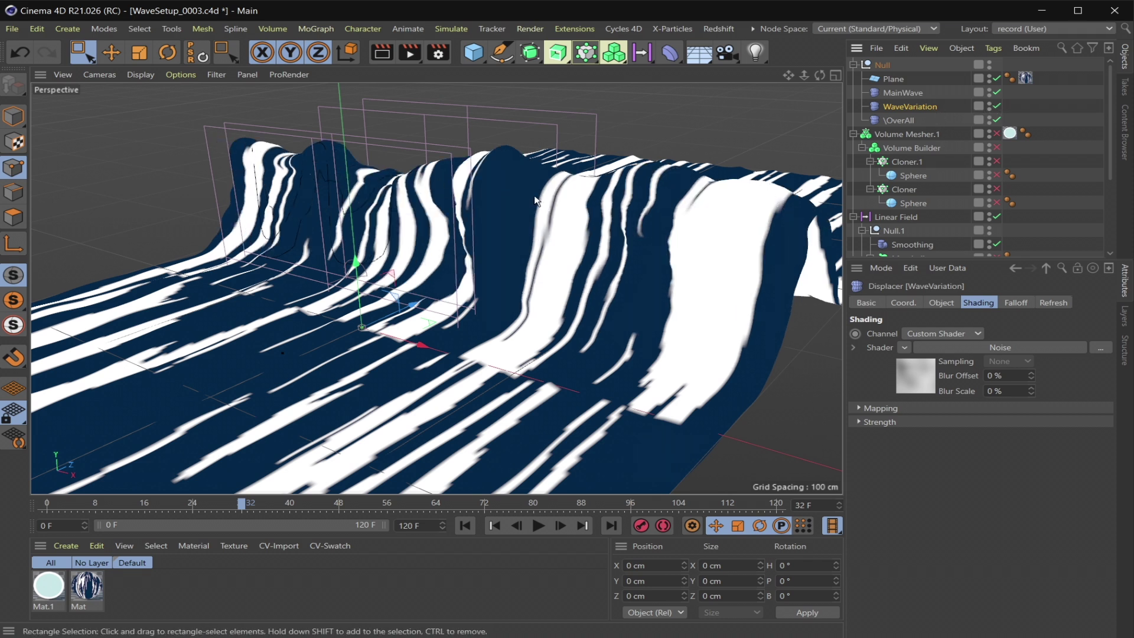
{"action": "left_click_drag", "start_coordinate": [820, 75], "coordinate": [795, 83]}
{"action": "scroll", "coordinate": [922, 177], "scroll_direction": "down", "scroll_amount": 3}
{"action": "scroll", "coordinate": [925, 236], "scroll_direction": "up", "scroll_amount": 3}
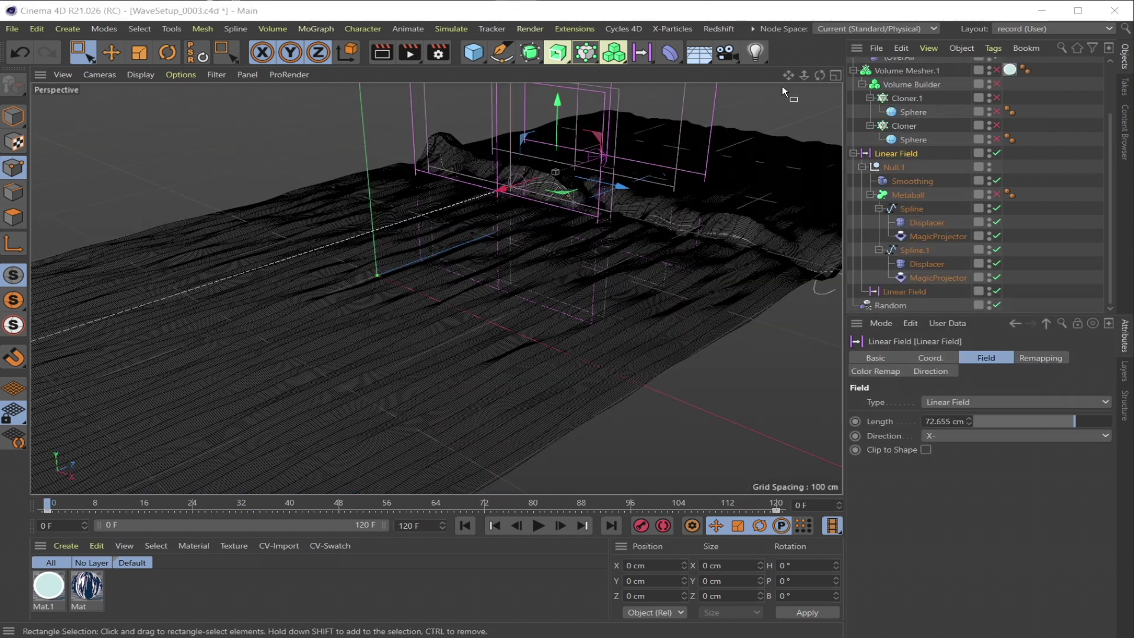
{"action": "left_click", "coordinate": [924, 219]}
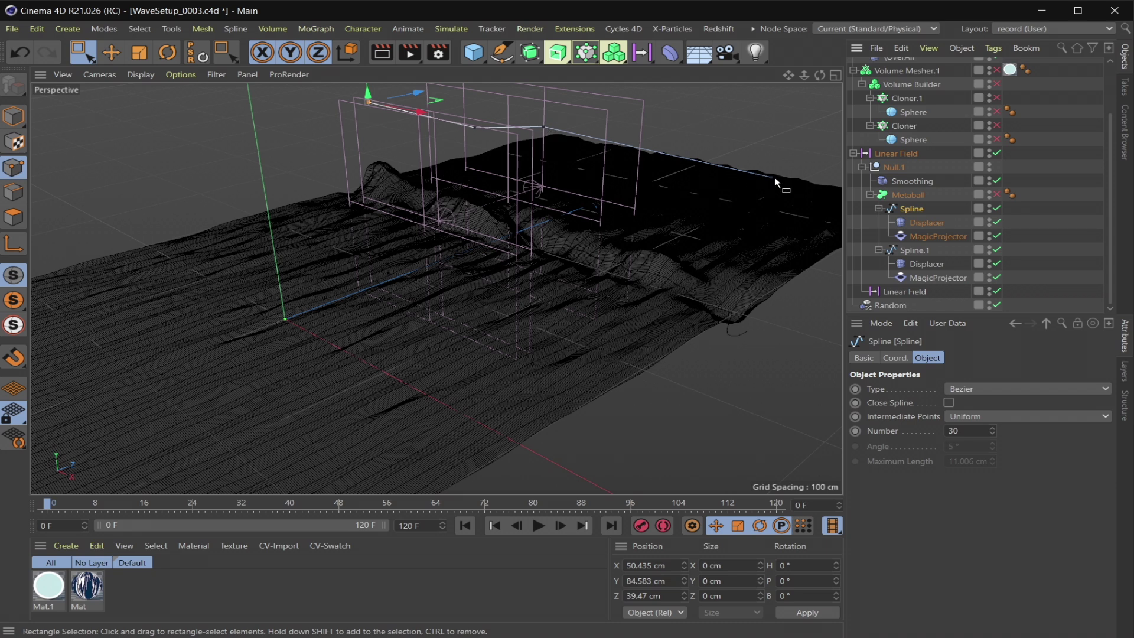
{"action": "left_click", "coordinate": [919, 223]}
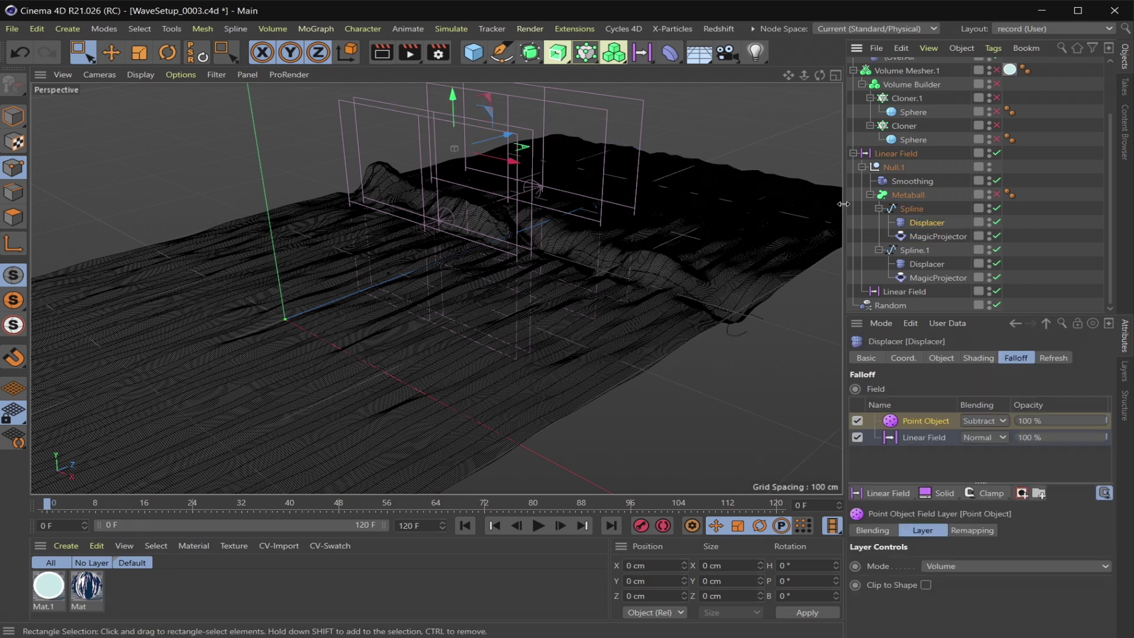
{"action": "left_click", "coordinate": [913, 210]}
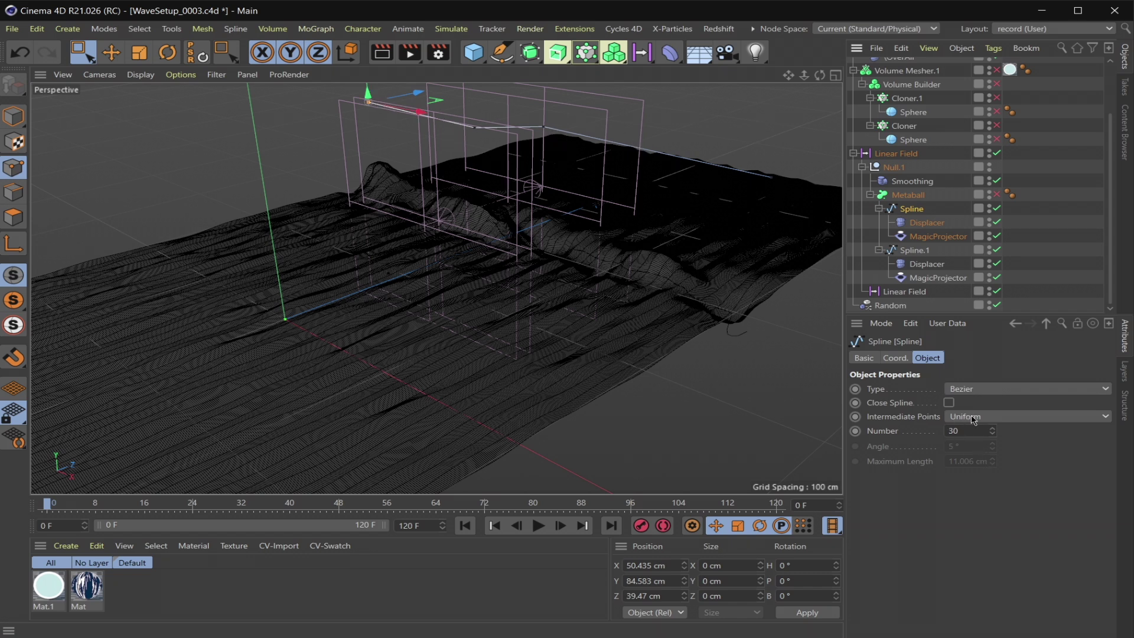
{"action": "left_click", "coordinate": [964, 433]}
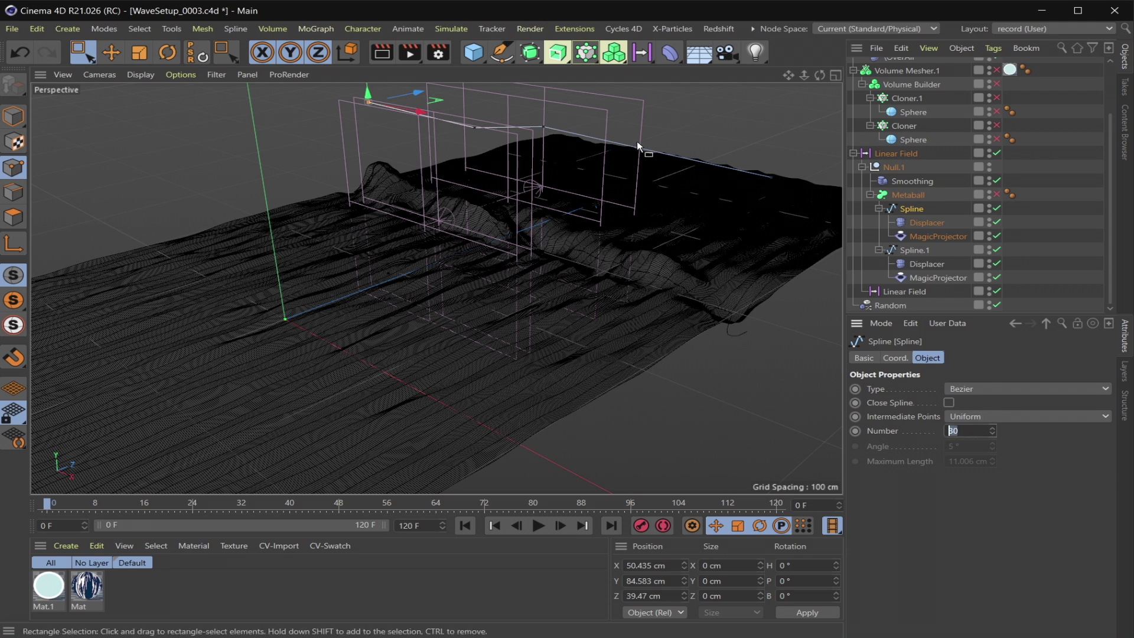
{"action": "left_click", "coordinate": [476, 127]}
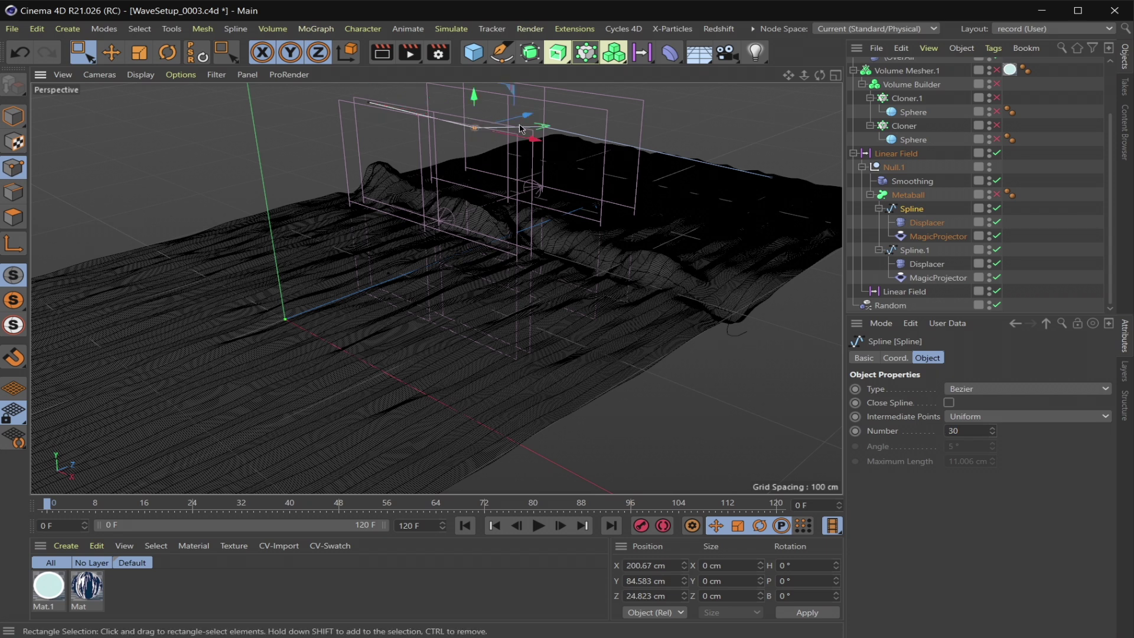
{"action": "left_click", "coordinate": [927, 222]}
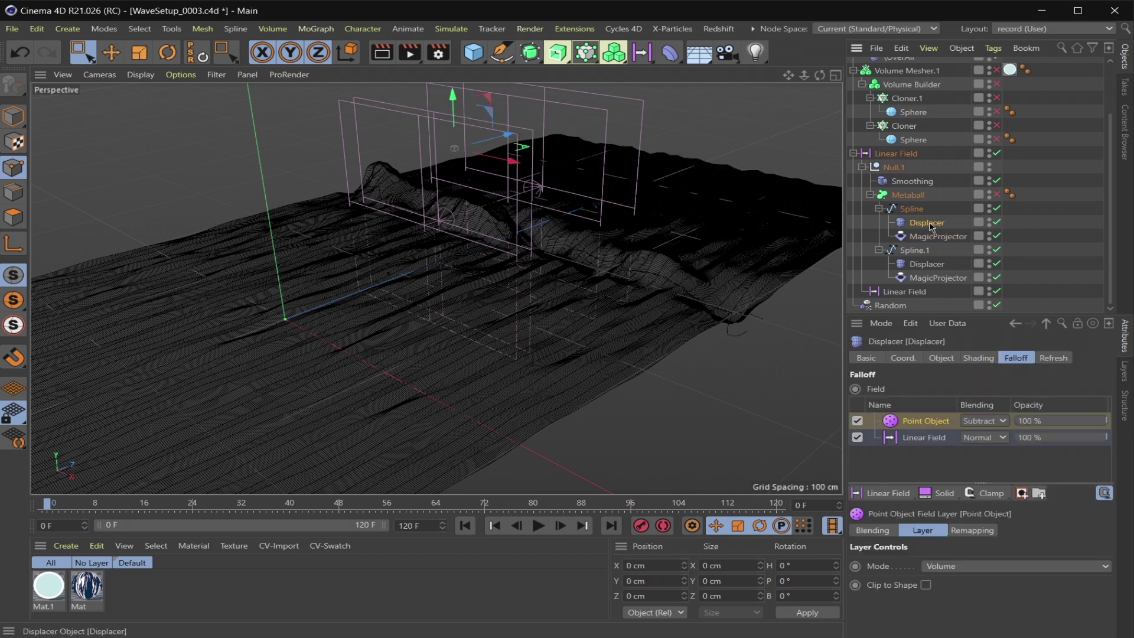
{"action": "left_click", "coordinate": [980, 358]}
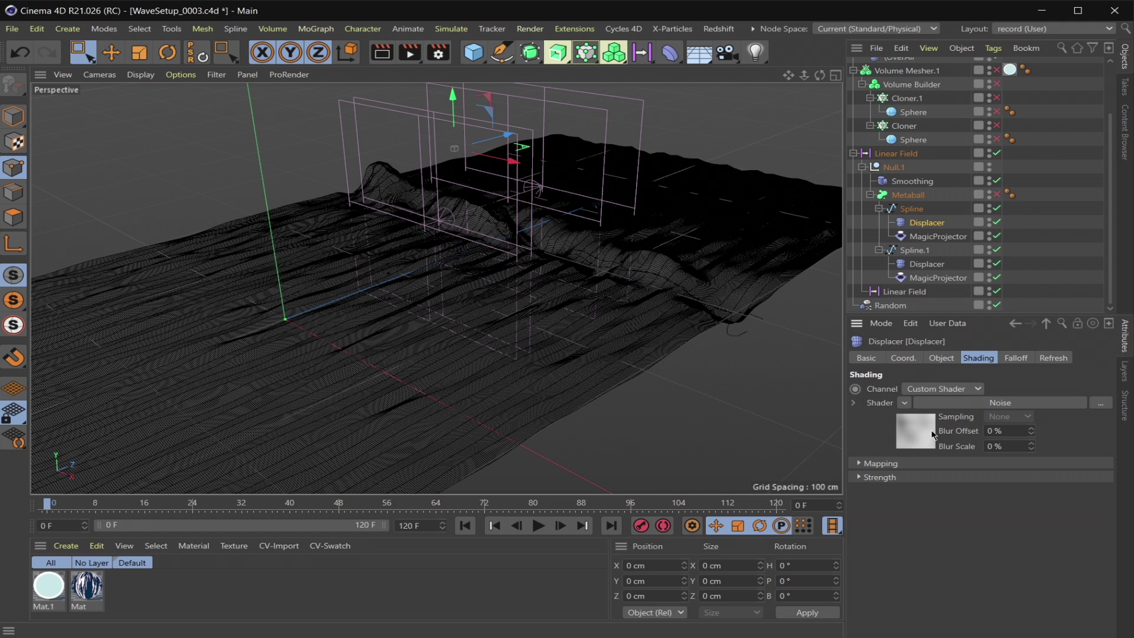
{"action": "left_click", "coordinate": [1014, 362]}
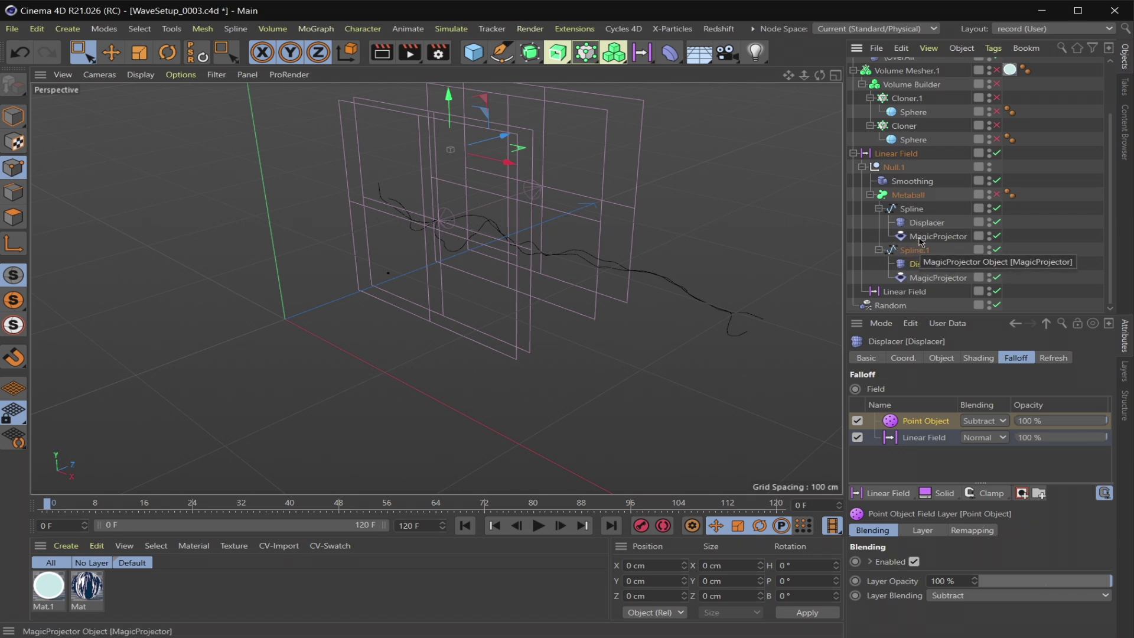
- Review the spline's MagicProjector: Plane target, -Y direction, 100% strength, 20 cm offset
{"action": "left_click", "coordinate": [920, 239]}
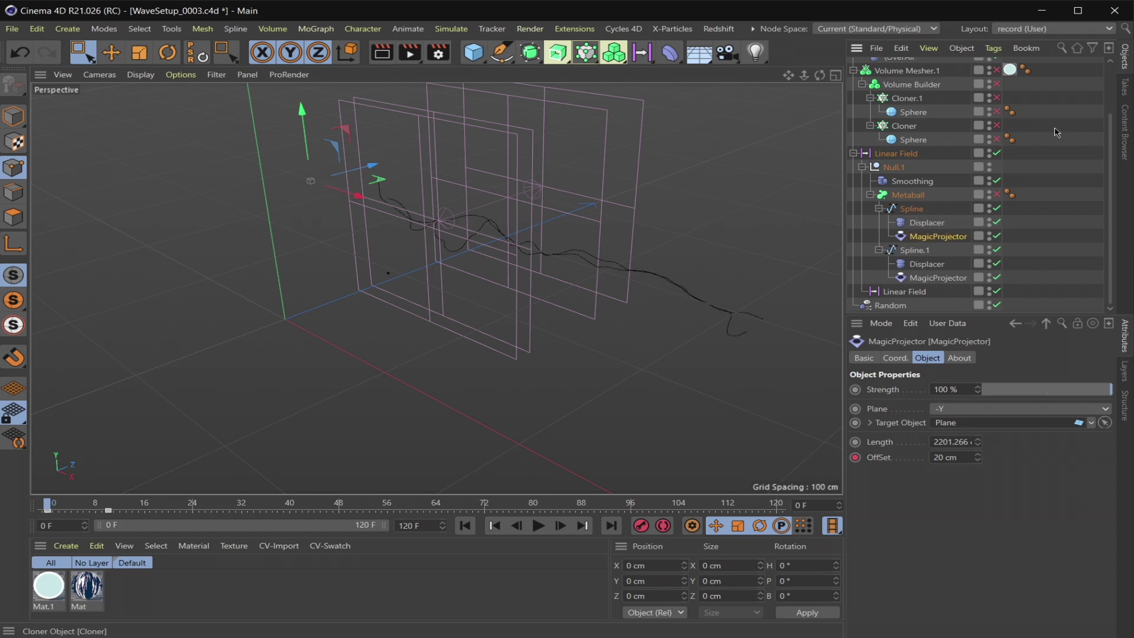
{"action": "scroll", "coordinate": [1060, 103], "scroll_direction": "up", "scroll_amount": 3}
{"action": "left_click", "coordinate": [862, 167]}
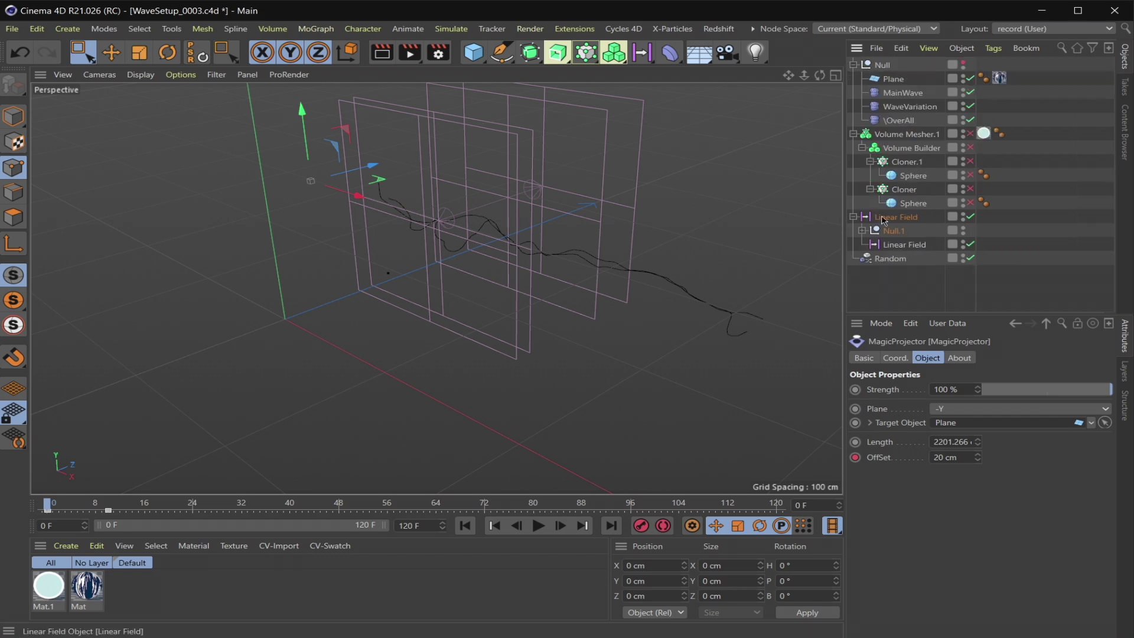
- Re-expand Null.1 and scrub the timeline from frame 0 to about frame 37
{"action": "left_click", "coordinate": [862, 231]}
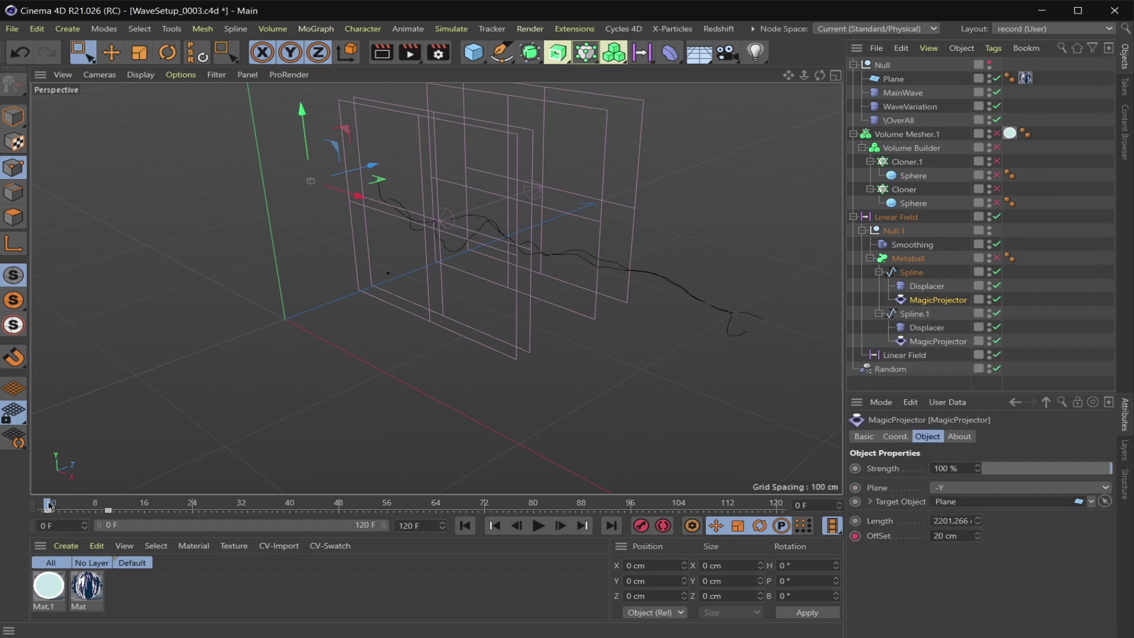
{"action": "left_click_drag", "start_coordinate": [50, 507], "coordinate": [204, 517]}
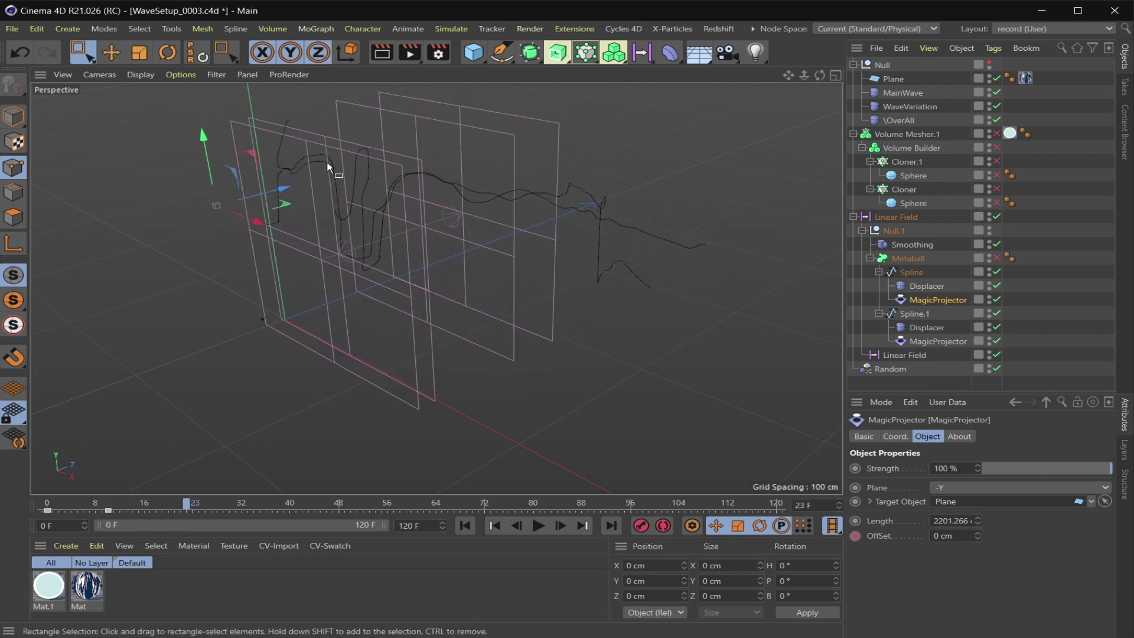
{"action": "mouse_move", "coordinate": [236, 515]}
{"action": "left_mouse_down"}
{"action": "mouse_move", "coordinate": [313, 517]}
{"action": "mouse_move", "coordinate": [83, 517]}
{"action": "left_mouse_up"}
- Scrub back to frame 6 and review the Cloner's 500 Sphere clones along the Spline
{"action": "left_click_drag", "start_coordinate": [1000, 394], "coordinate": [1000, 401]}
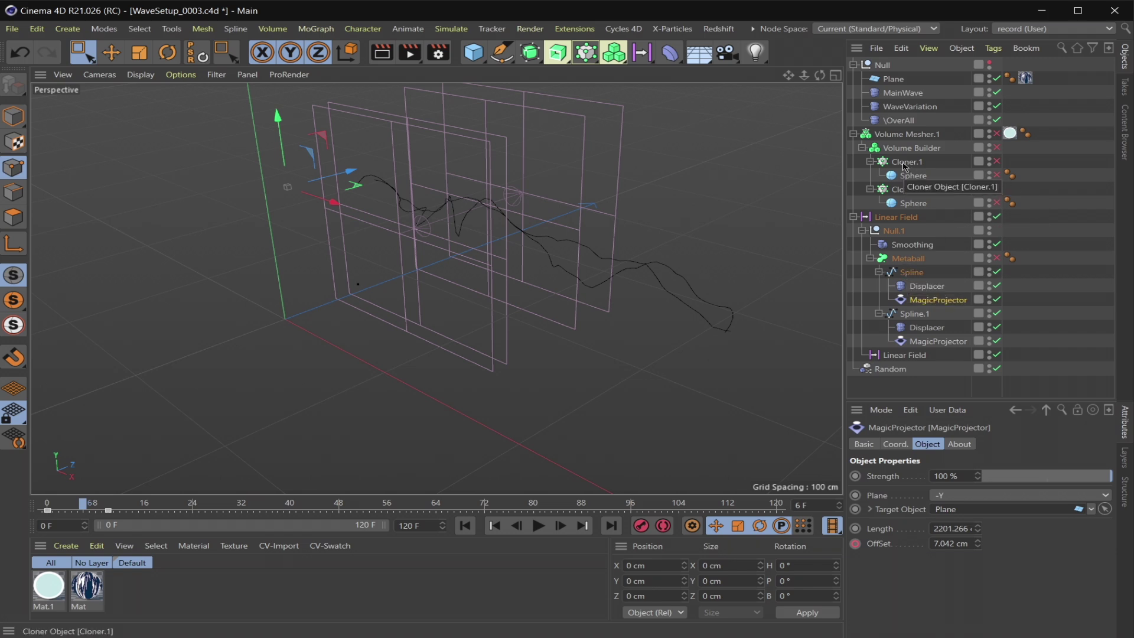
{"action": "left_click", "coordinate": [905, 189]}
{"action": "left_click_drag", "start_coordinate": [907, 402], "coordinate": [906, 322]}
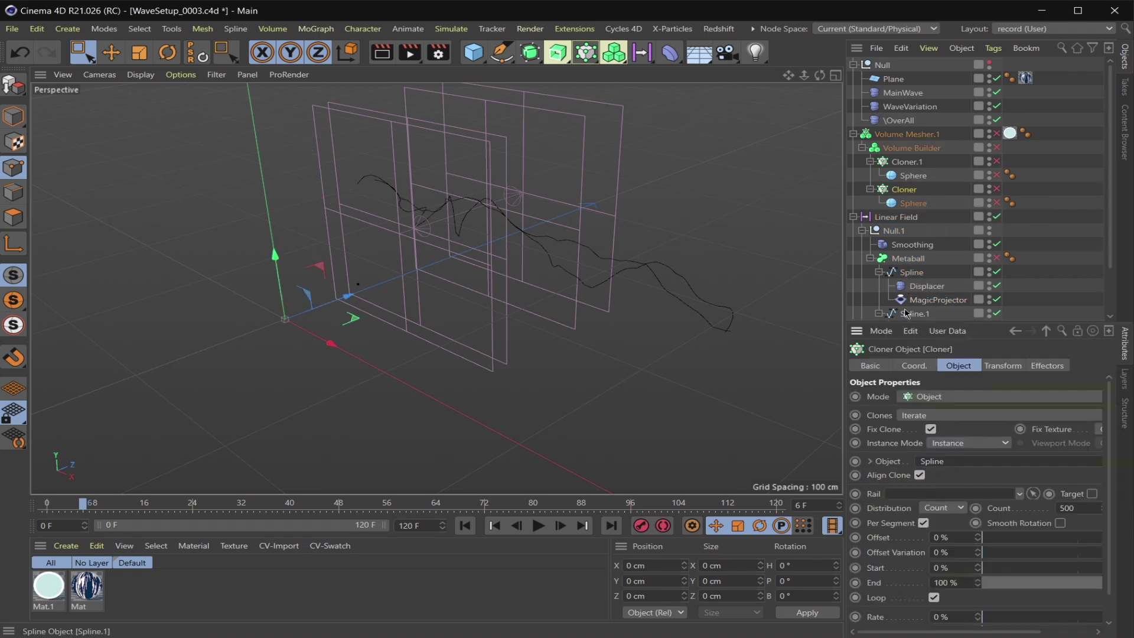
- Open the Noise shader of Spline.1's Displacer, showing seed 1016 and 308% global scale
{"action": "left_click", "coordinate": [910, 314]}
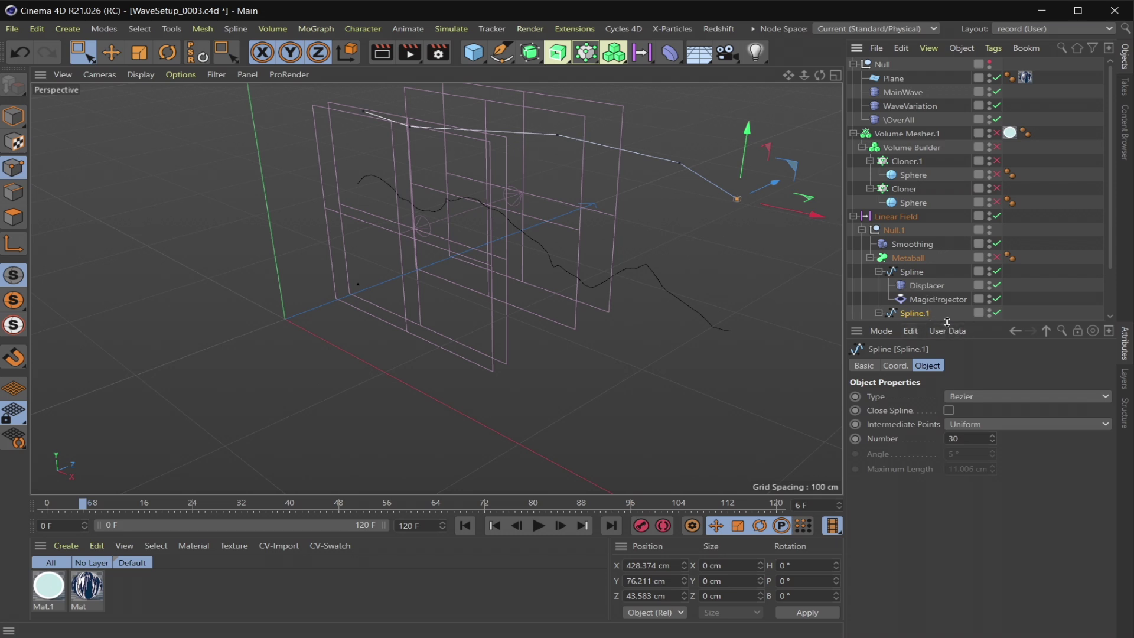
{"action": "left_click_drag", "start_coordinate": [945, 324], "coordinate": [945, 372]}
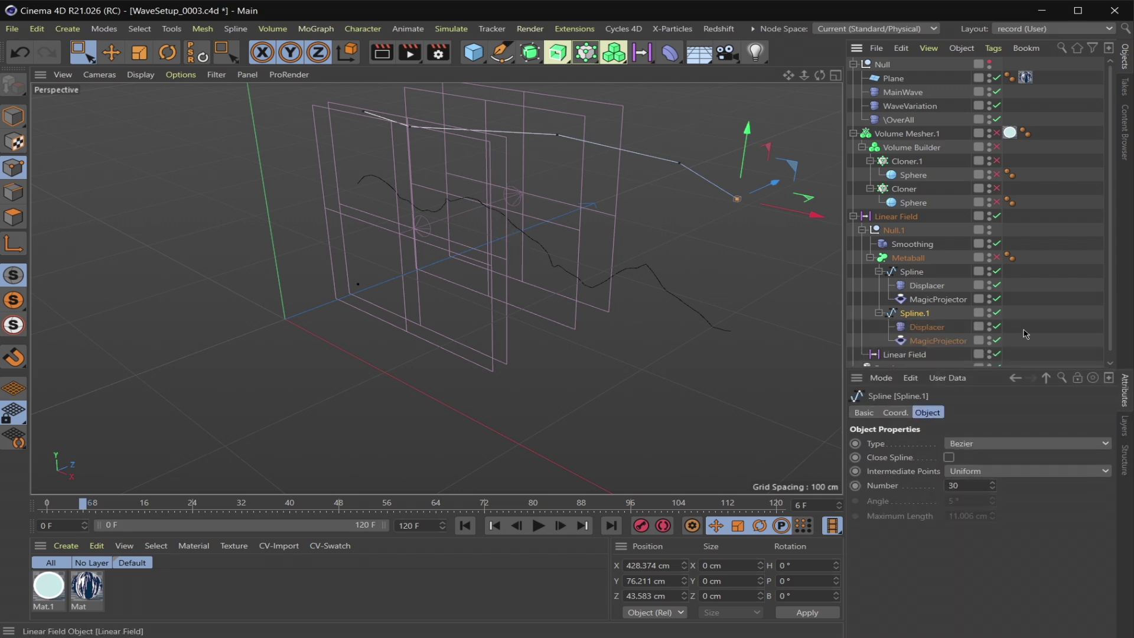
{"action": "scroll", "coordinate": [940, 322], "scroll_direction": "down", "scroll_amount": 1}
{"action": "left_click", "coordinate": [943, 320]}
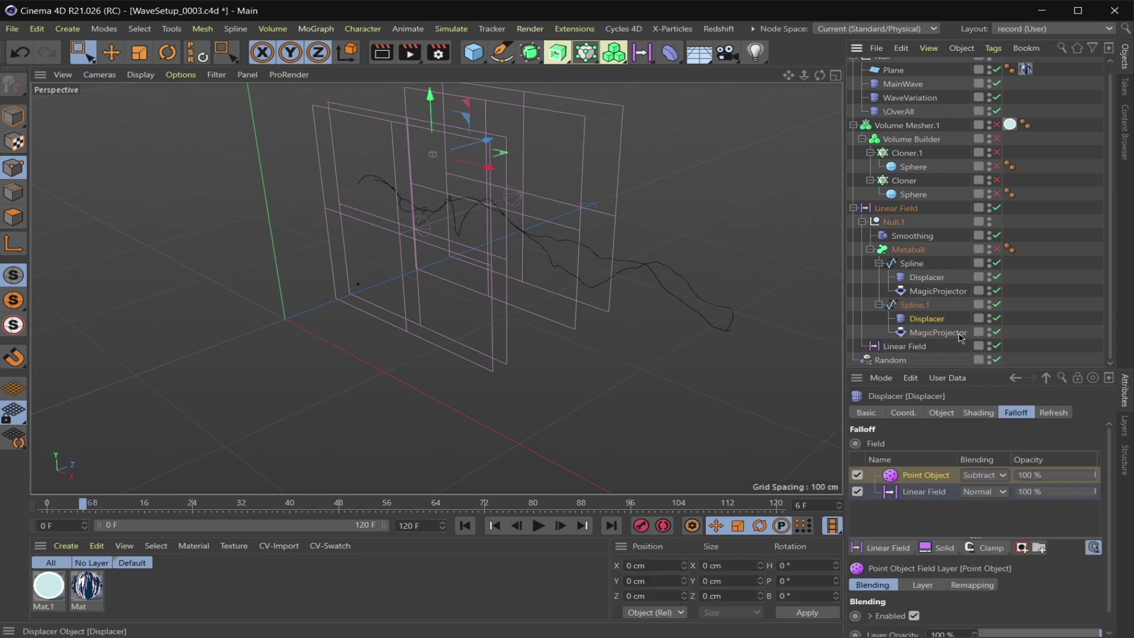
{"action": "left_click", "coordinate": [979, 412]}
{"action": "left_click", "coordinate": [916, 490]}
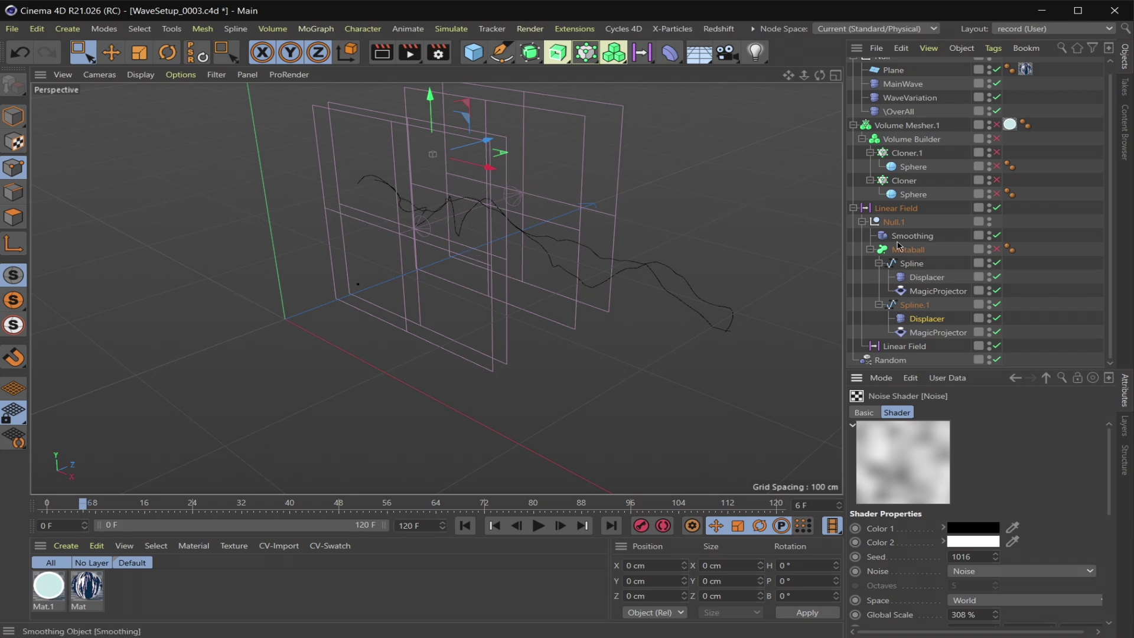
{"action": "left_click", "coordinate": [904, 180]}
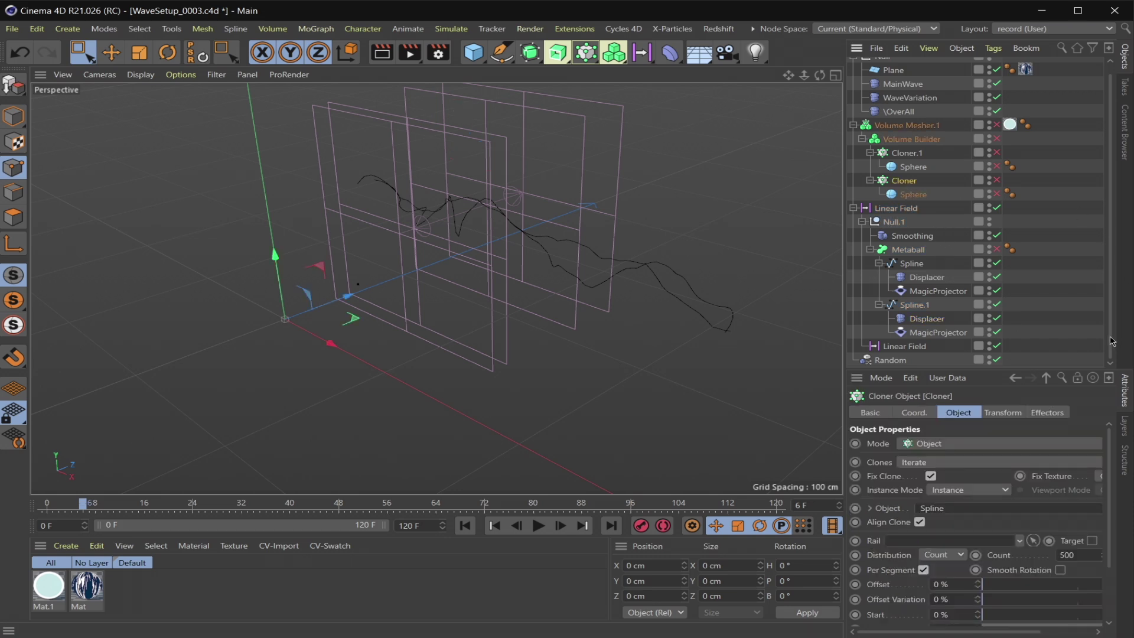
- Enable the Cloner, scrub to frame 41 to preview the foam, and view its Random effector
{"action": "left_click_drag", "start_coordinate": [1074, 370], "coordinate": [1081, 240]}
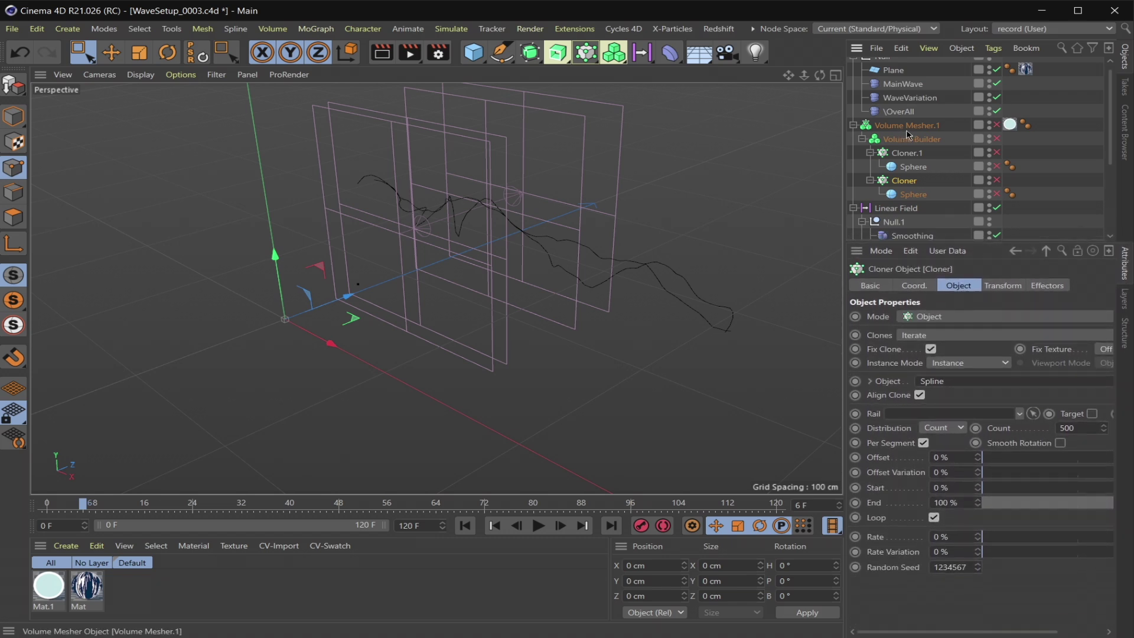
{"action": "left_click", "coordinate": [999, 181]}
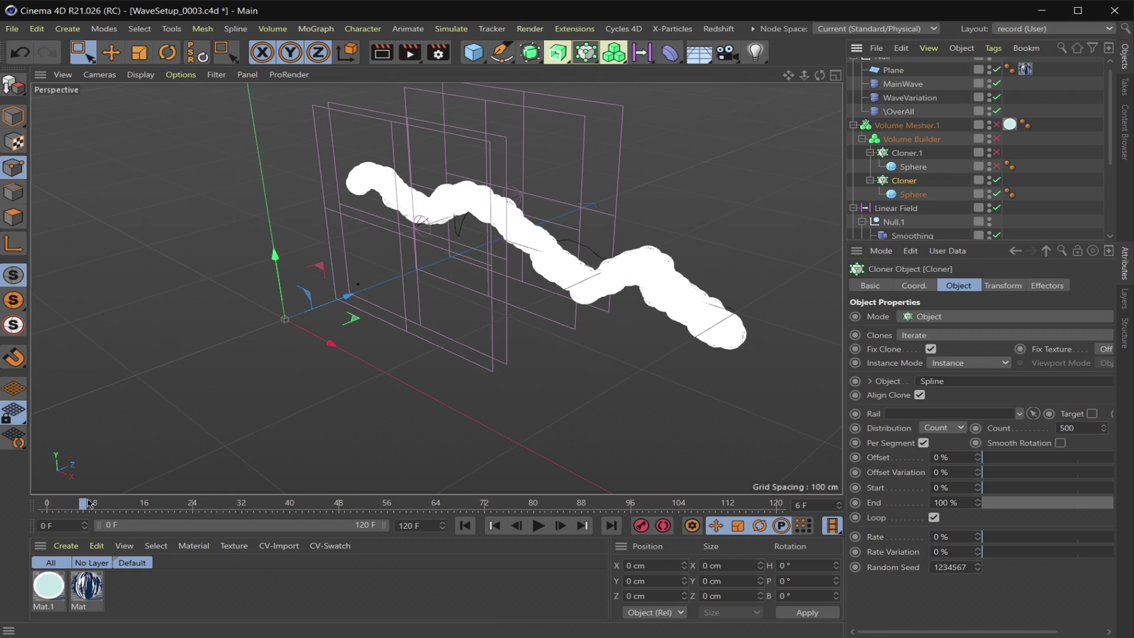
{"action": "left_click_drag", "start_coordinate": [88, 503], "coordinate": [295, 507]}
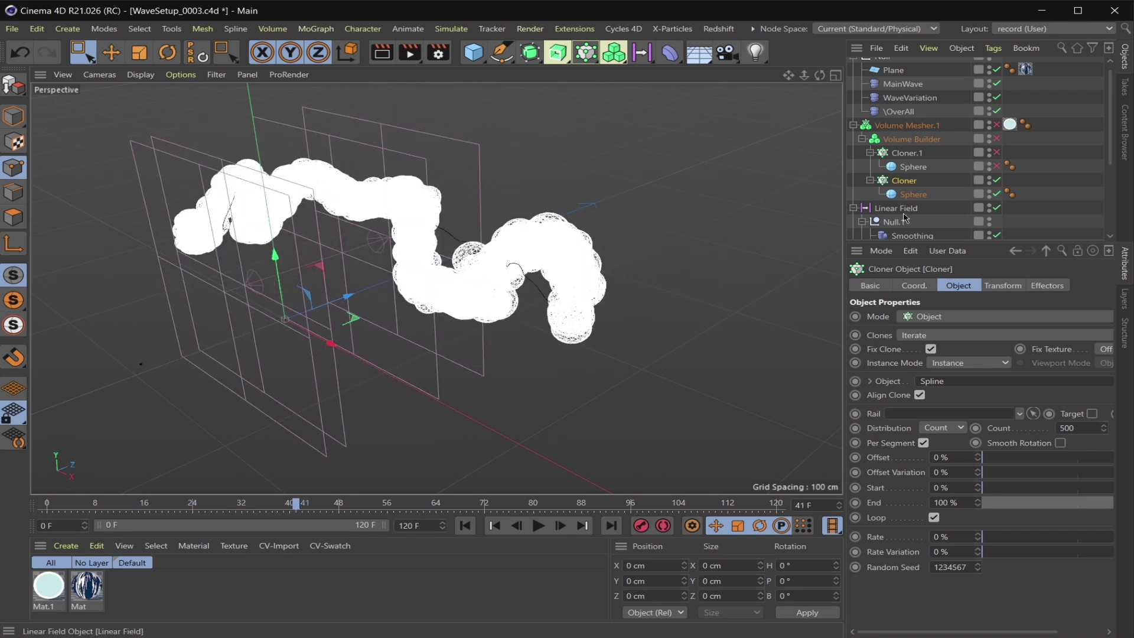
{"action": "left_click", "coordinate": [1048, 286]}
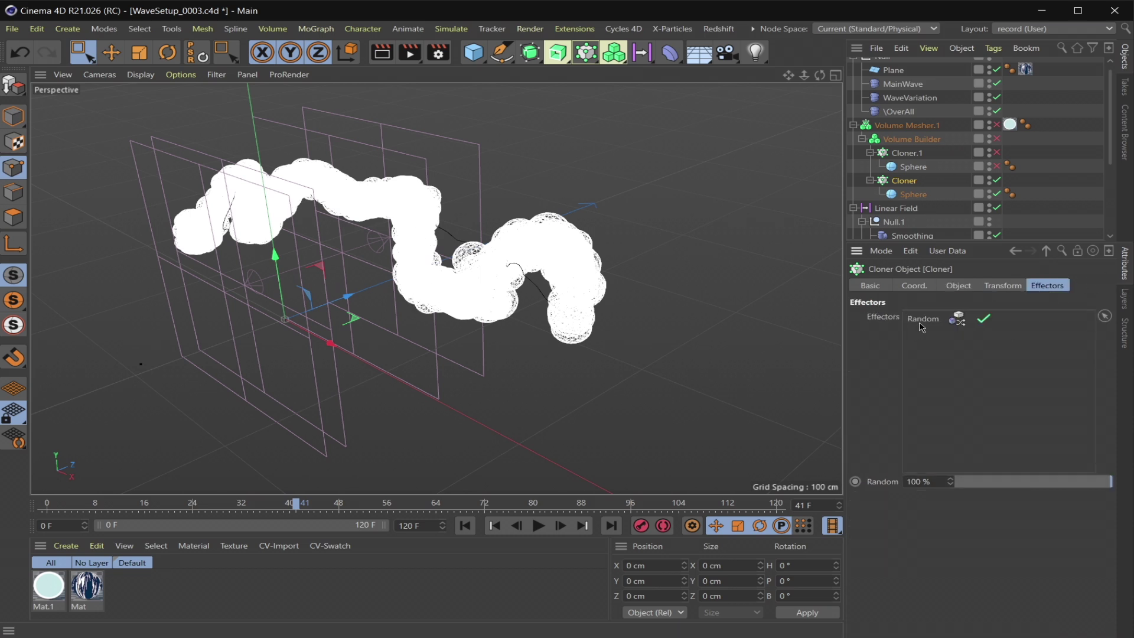
- Check the Random effector at 100%, then apply Mat.1 to the sphere foam blob
{"action": "scroll", "coordinate": [1114, 151], "scroll_direction": "down", "scroll_amount": 5}
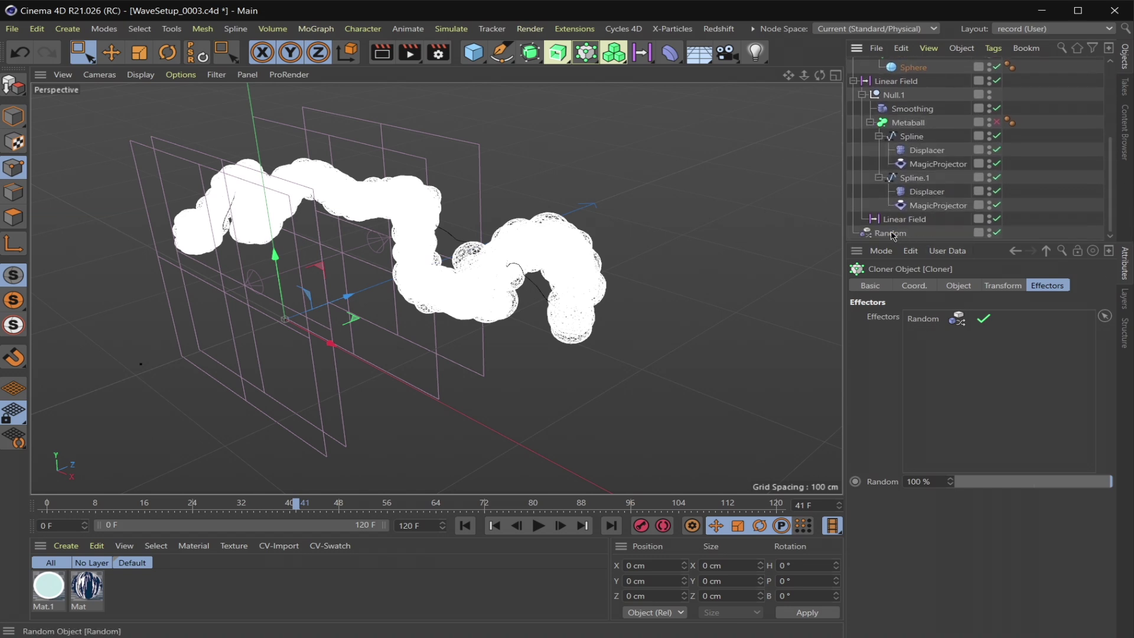
{"action": "left_click", "coordinate": [891, 233]}
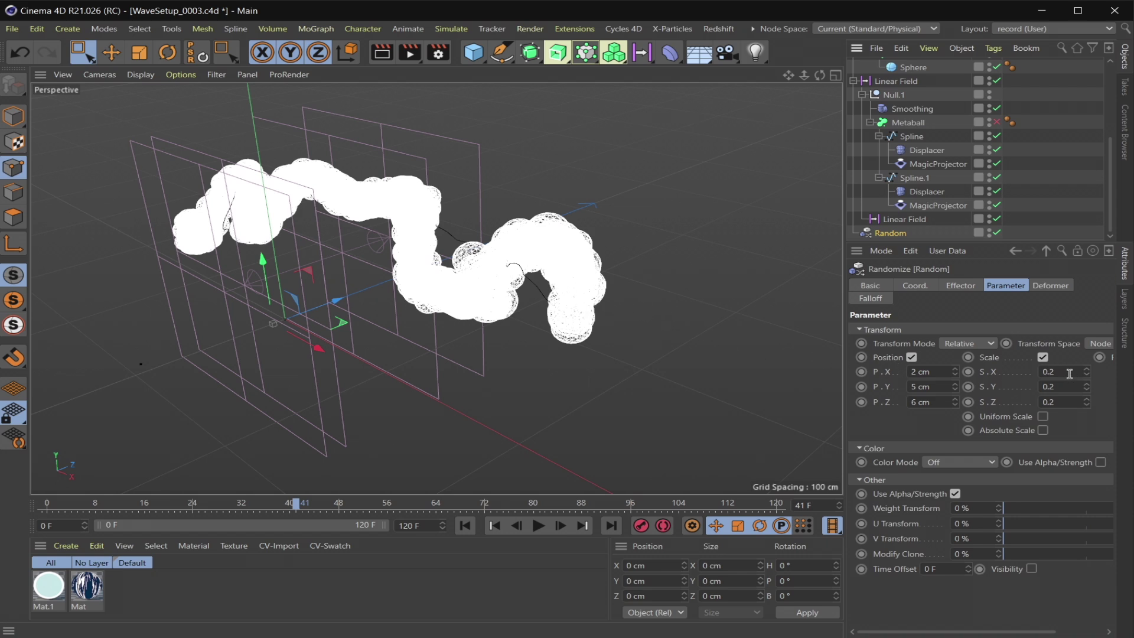
{"action": "mouse_move", "coordinate": [49, 585]}
{"action": "left_mouse_down"}
{"action": "mouse_move", "coordinate": [121, 259]}
{"action": "mouse_move", "coordinate": [612, 319]}
{"action": "left_mouse_up"}
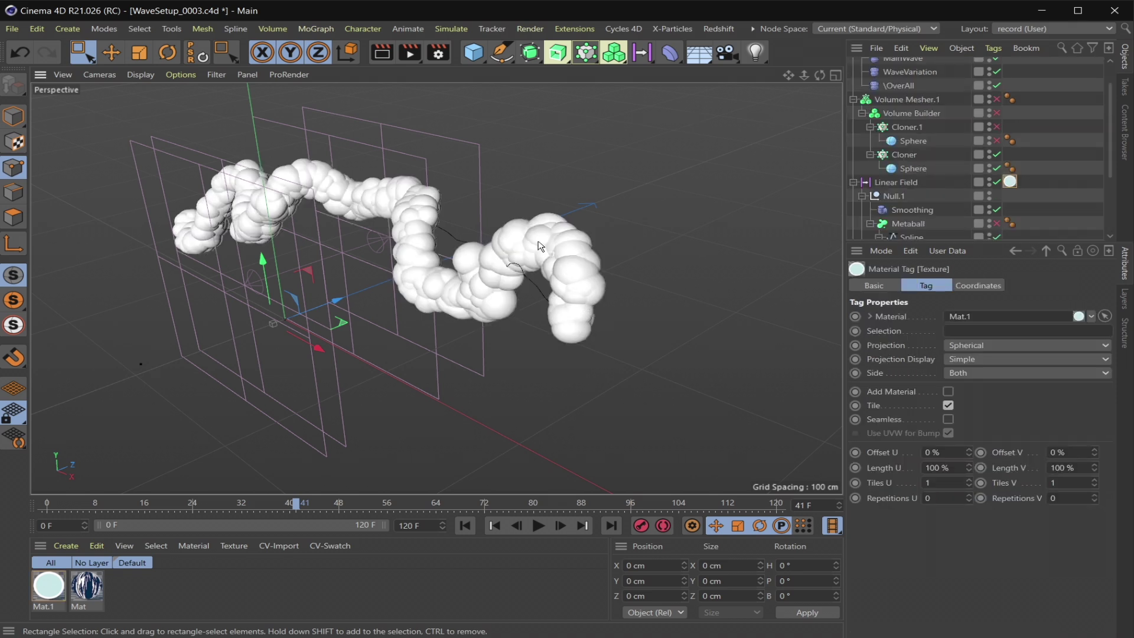
{"action": "left_click", "coordinate": [907, 127]}
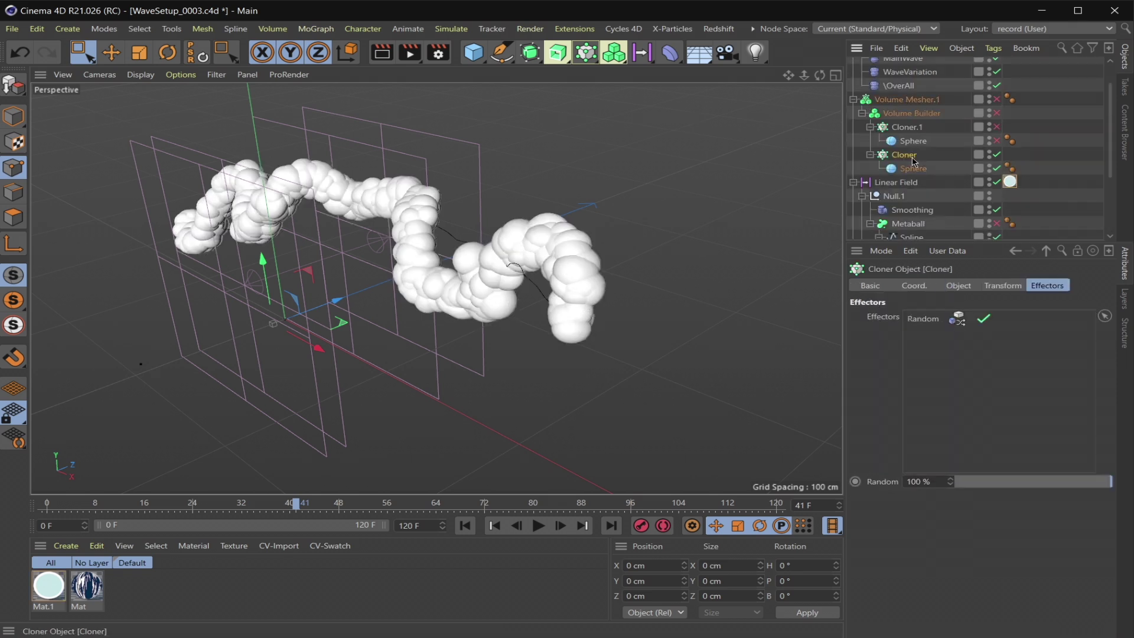
- Enable Cloner.1, the Volume Builder (2 cm voxels) and Volume Mesher.1, then collapse the hierarchy
{"action": "left_click", "coordinate": [997, 127]}
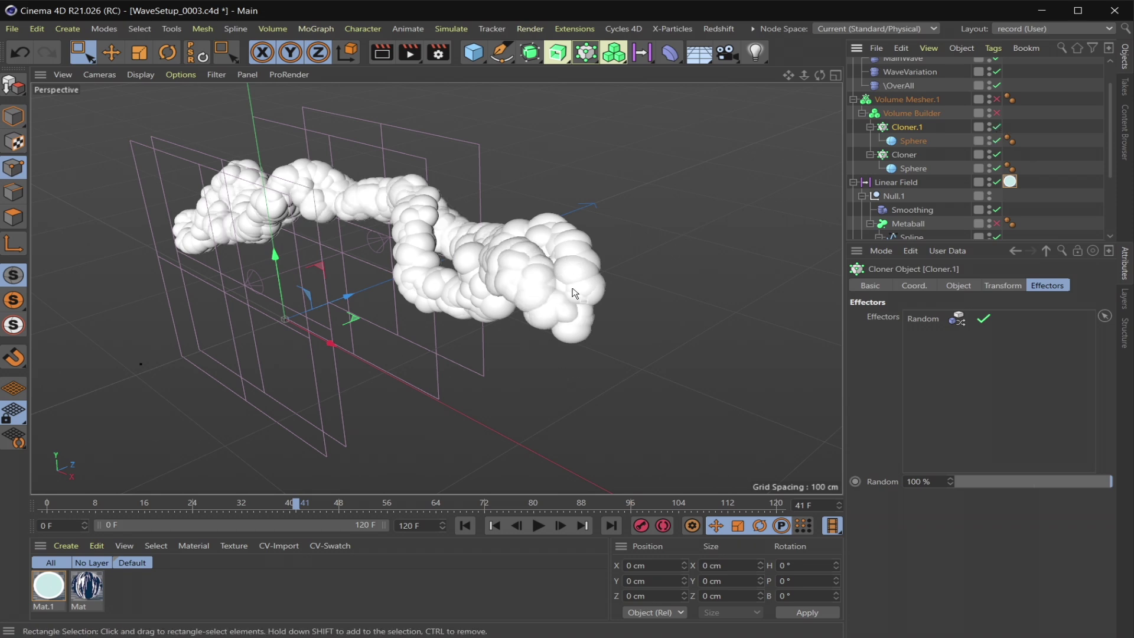
{"action": "left_click", "coordinate": [975, 113]}
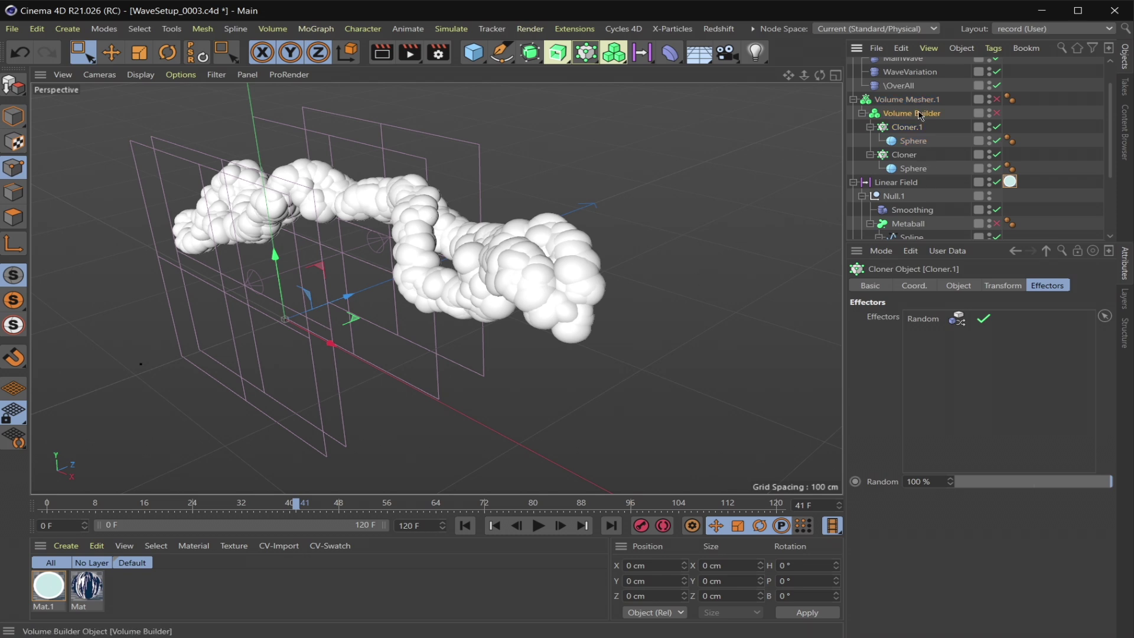
{"action": "left_click", "coordinate": [996, 113]}
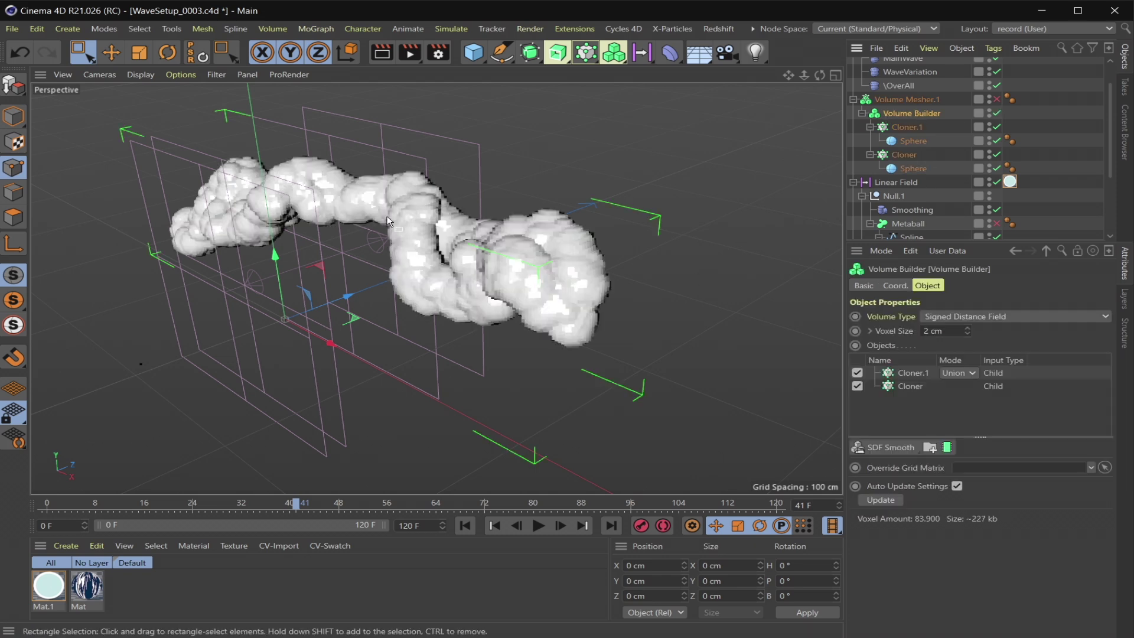
{"action": "left_click", "coordinate": [997, 99]}
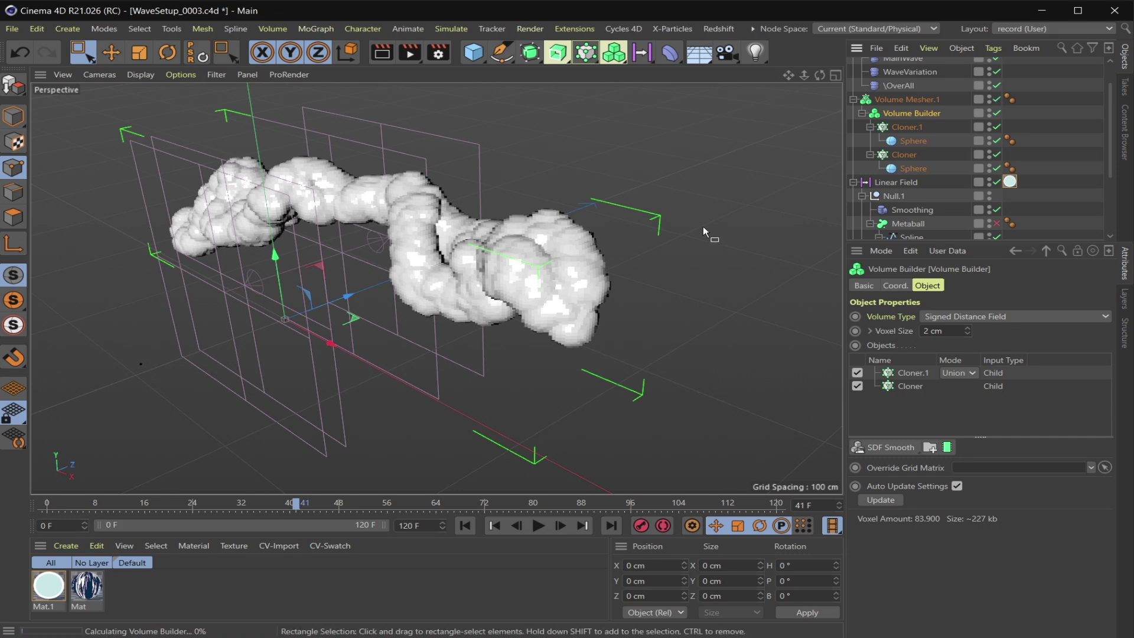
{"action": "left_click_drag", "start_coordinate": [1039, 242], "coordinate": [1038, 292]}
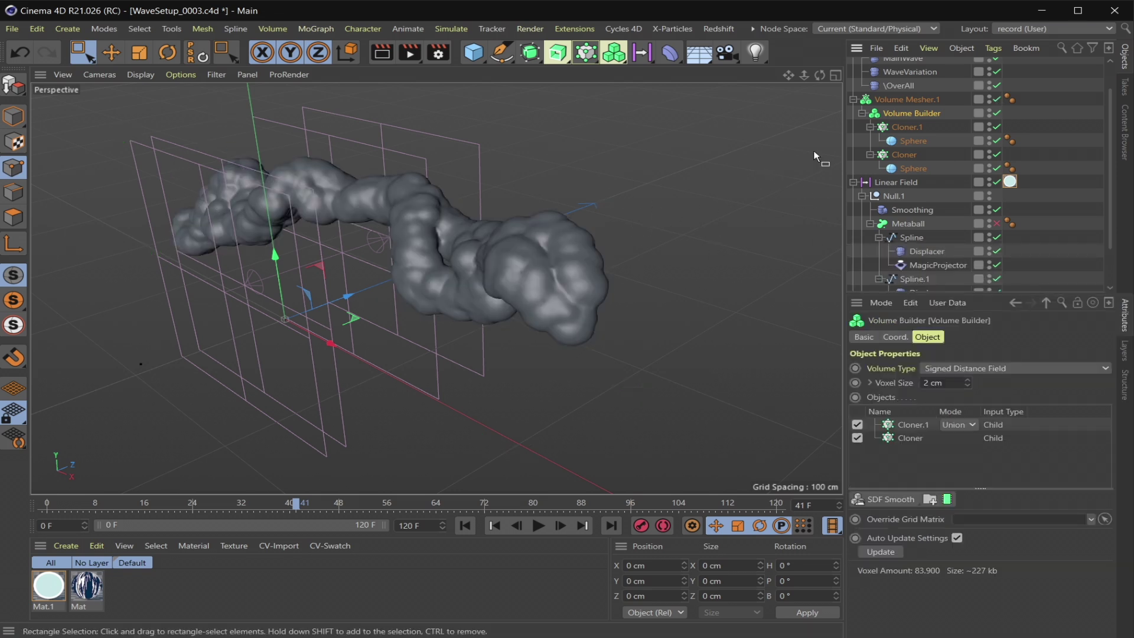
{"action": "left_click", "coordinate": [853, 99]}
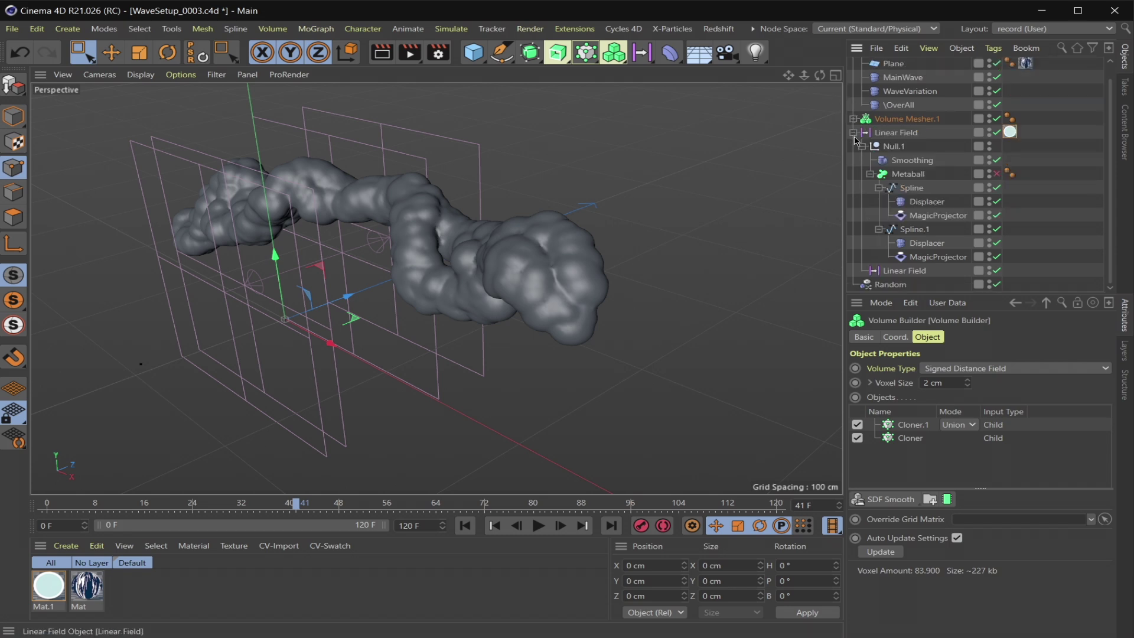
- Unhide the wave plane and load a Sketch and Toon Cel shader into Mat.1's luminance
{"action": "left_click", "coordinate": [853, 113]}
{"action": "left_click", "coordinate": [963, 62]}
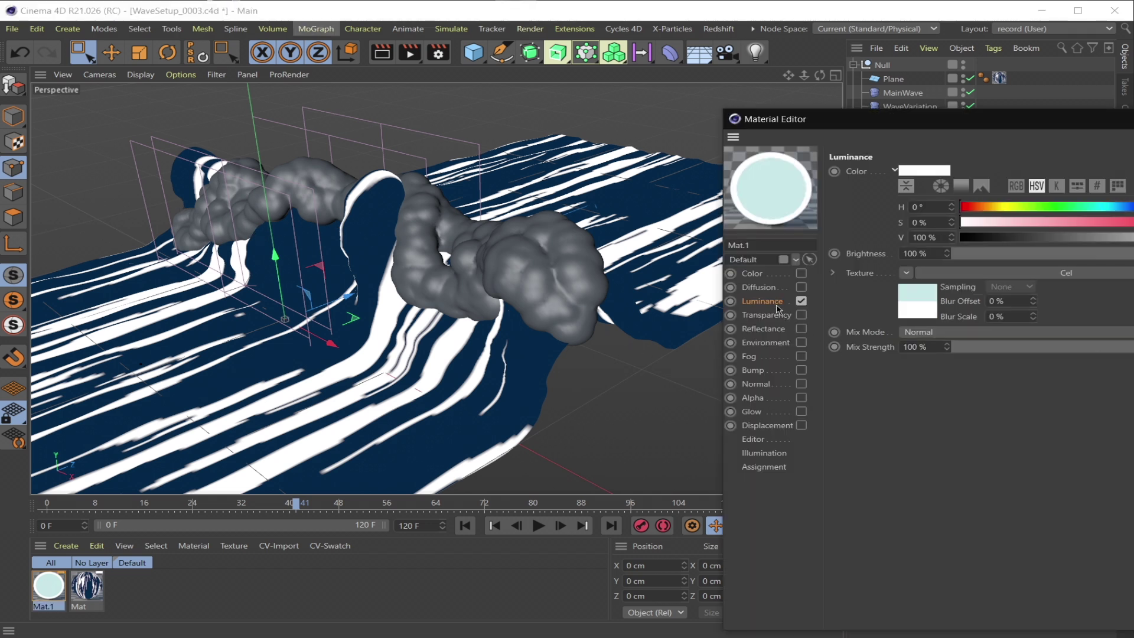
{"action": "left_click", "coordinate": [906, 272]}
{"action": "mouse_move", "coordinate": [945, 599]}
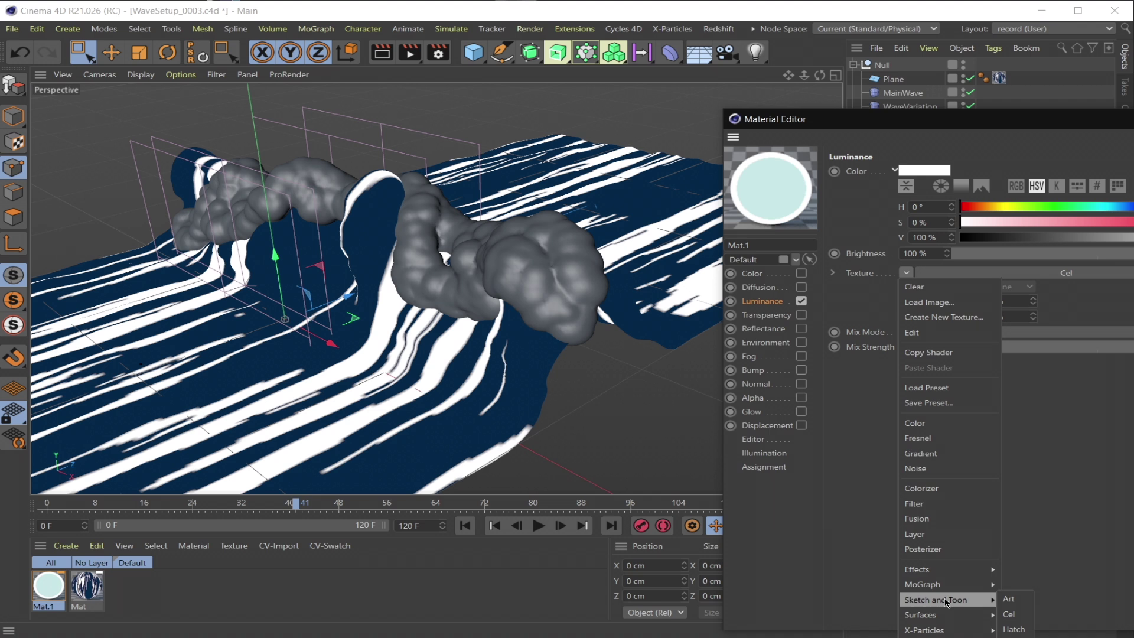
{"action": "left_click", "coordinate": [1009, 614]}
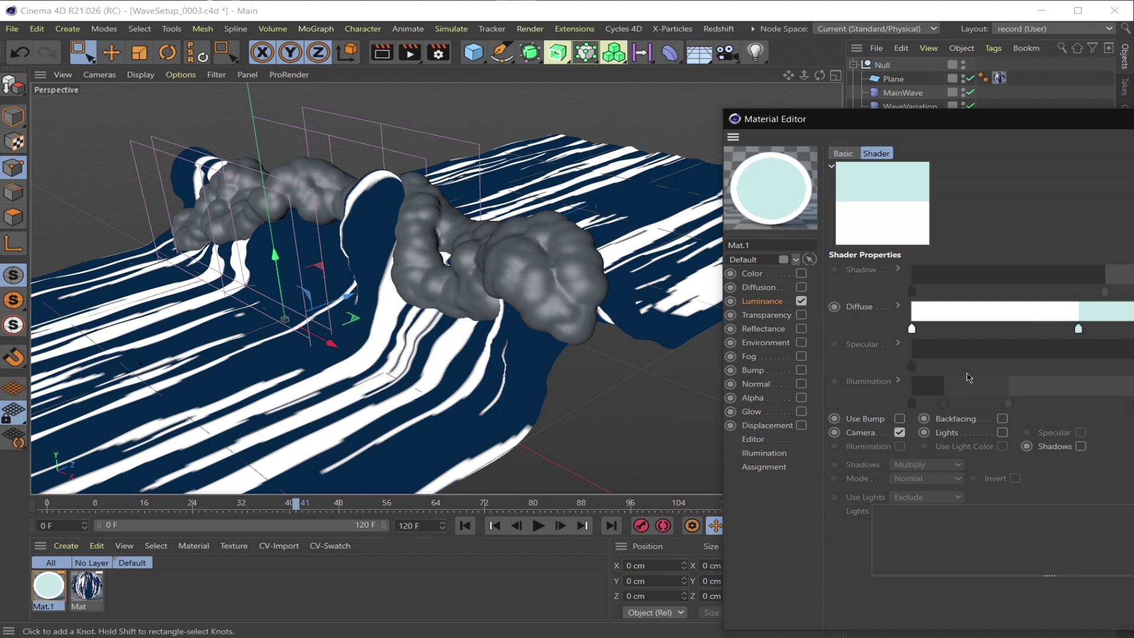
- Move the Mat.1 tag onto Volume Mesher.1 and preview the pale cyan foam interactively
{"action": "left_click_drag", "start_coordinate": [773, 119], "coordinate": [817, 415]}
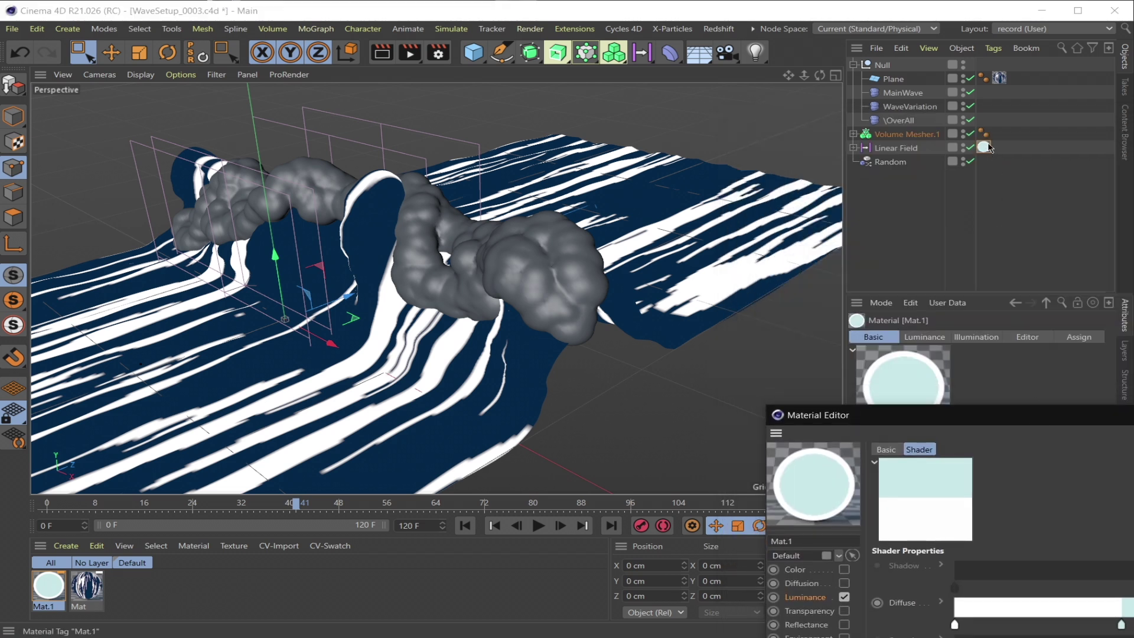
{"action": "left_click_drag", "start_coordinate": [984, 147], "coordinate": [998, 137]}
{"action": "key", "text": "alt+r"}
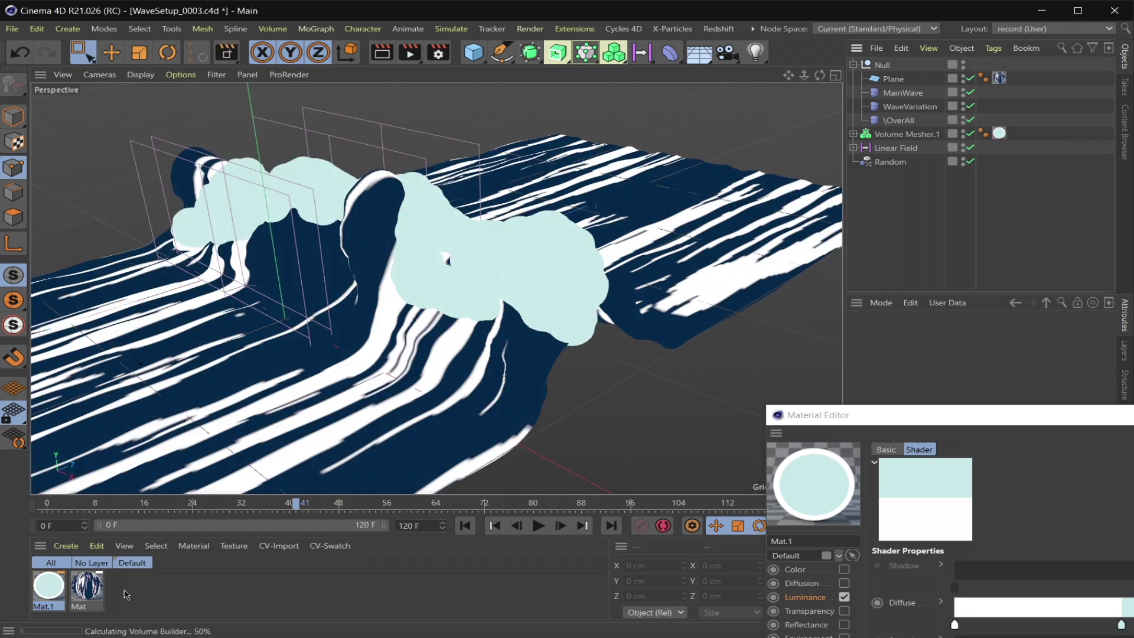
{"action": "left_click", "coordinate": [86, 588]}
{"action": "left_click_drag", "start_coordinate": [886, 415], "coordinate": [838, 209]}
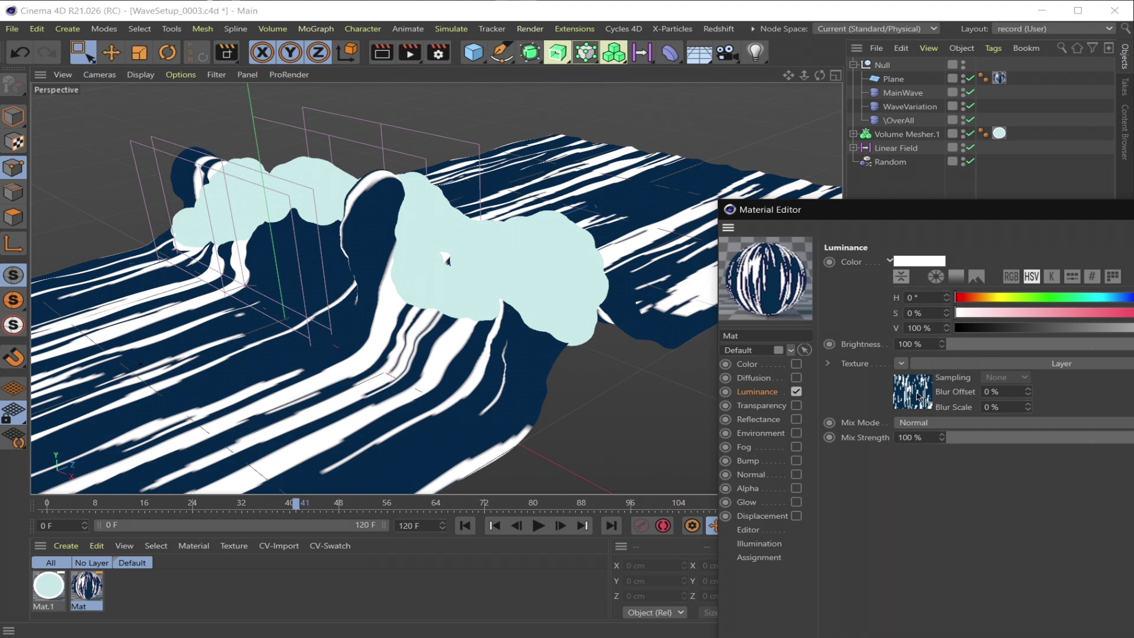
- Set Mat's first luminance Noise layer to 1.8 octaves and 50 % relative scale, then close the Material Editor
{"action": "left_click", "coordinate": [910, 394]}
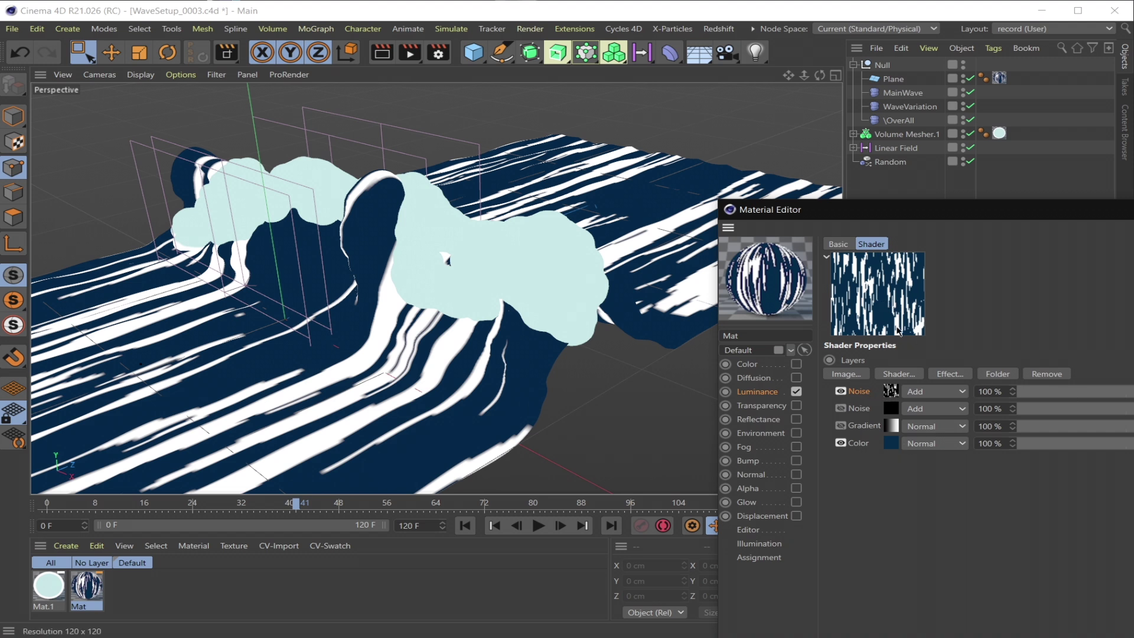
{"action": "left_click", "coordinate": [892, 391]}
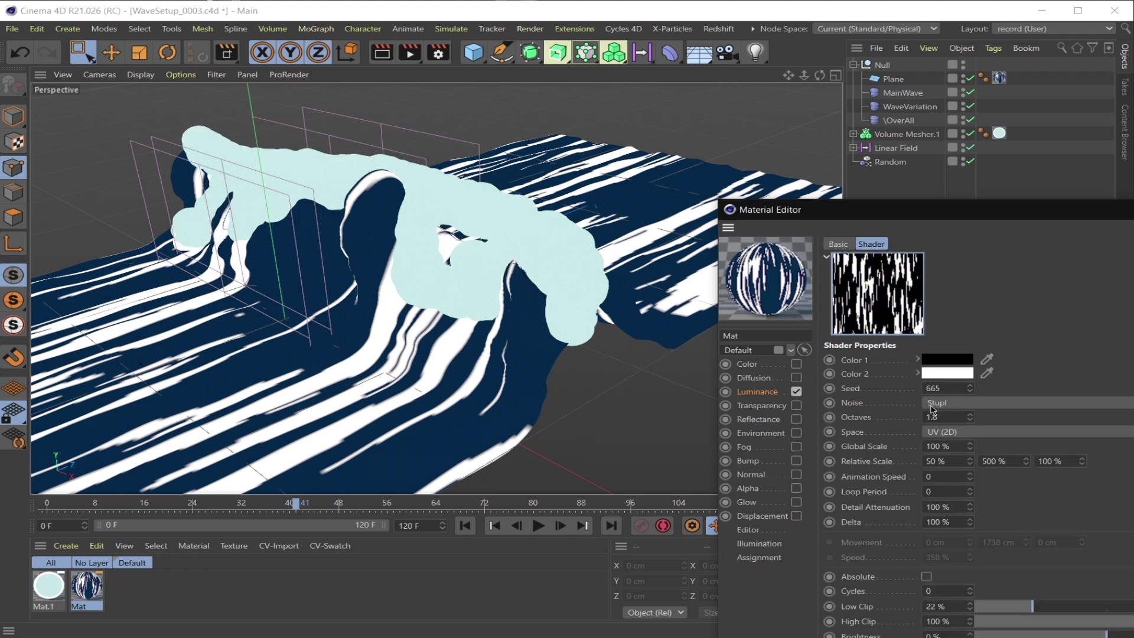
{"action": "left_click_drag", "start_coordinate": [932, 417], "coordinate": [906, 420]}
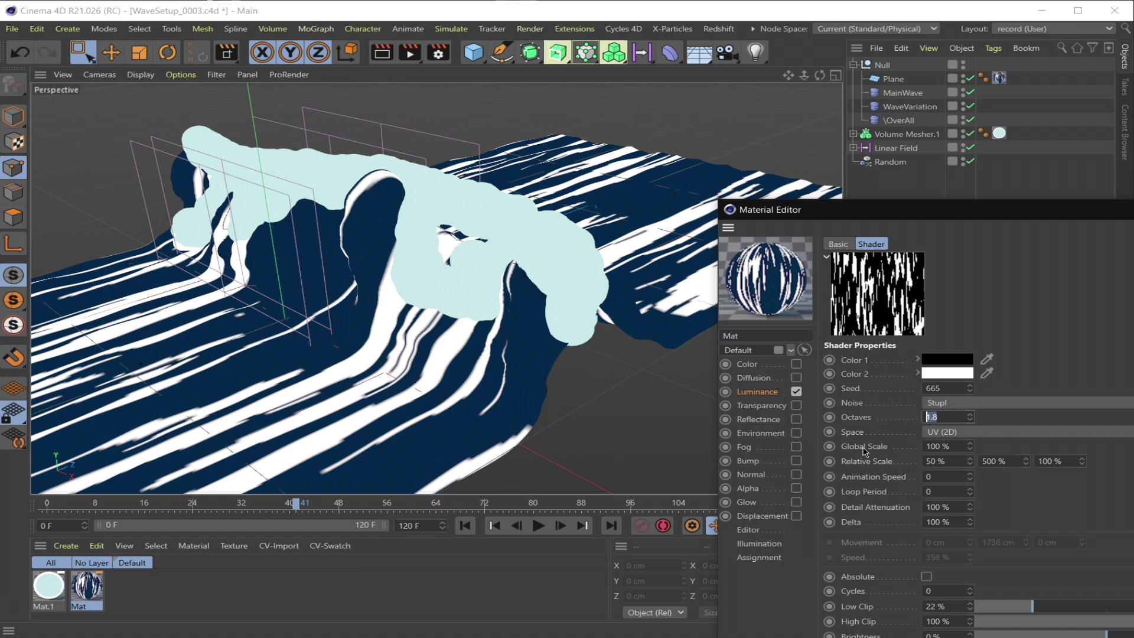
{"action": "left_click_drag", "start_coordinate": [953, 449], "coordinate": [851, 467]}
{"action": "left_click_drag", "start_coordinate": [952, 460], "coordinate": [895, 464]}
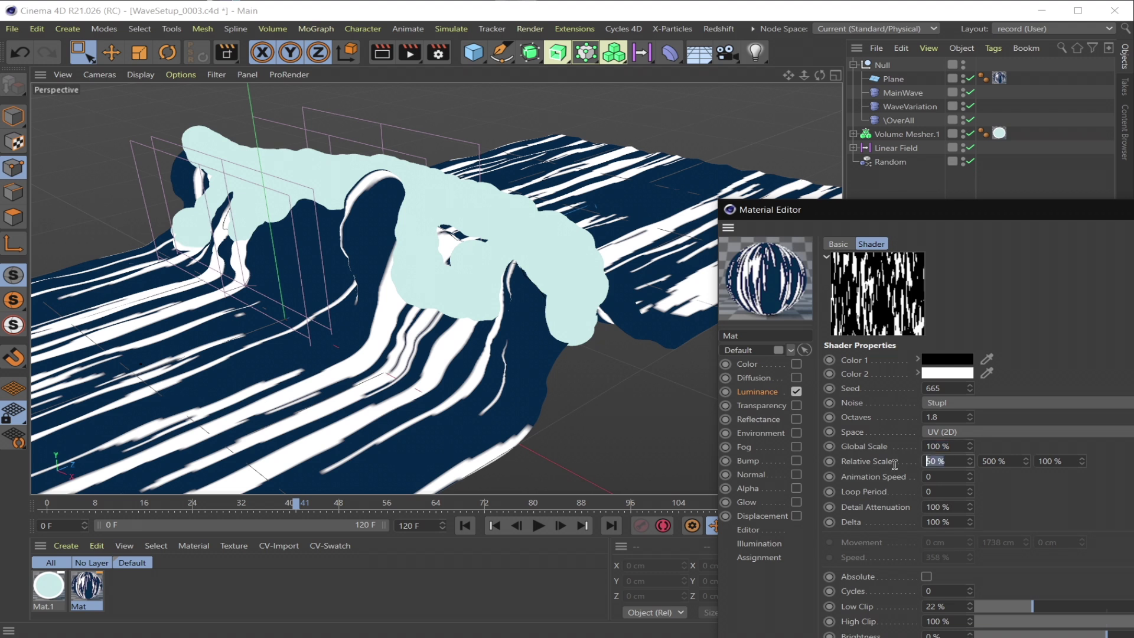
{"action": "key", "text": "Return"}
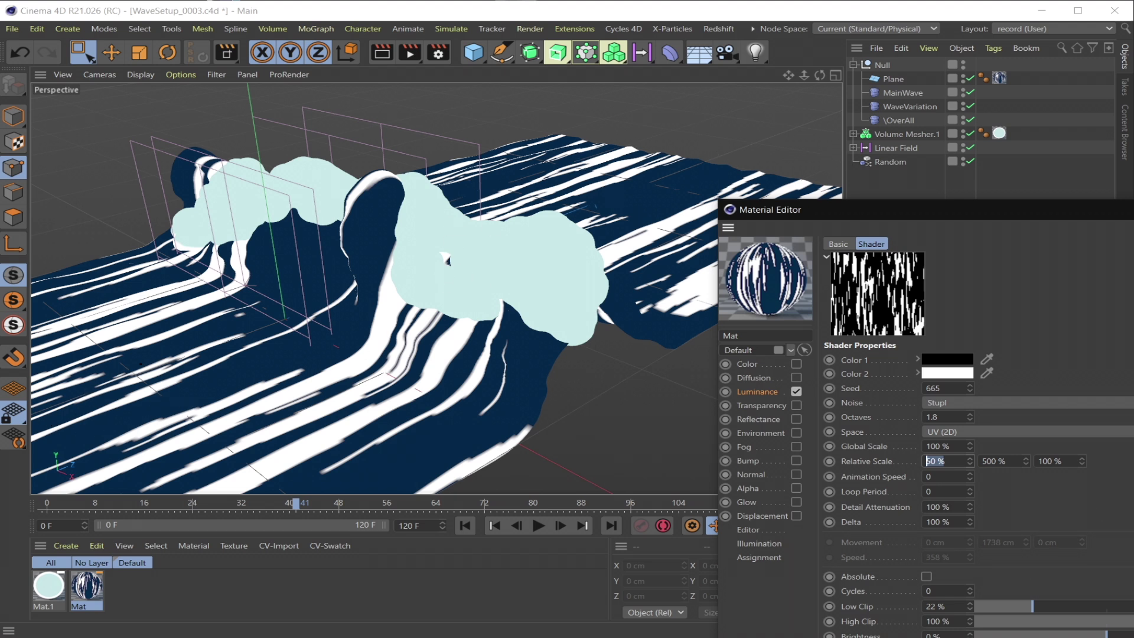
{"action": "left_click", "coordinate": [482, 252]}
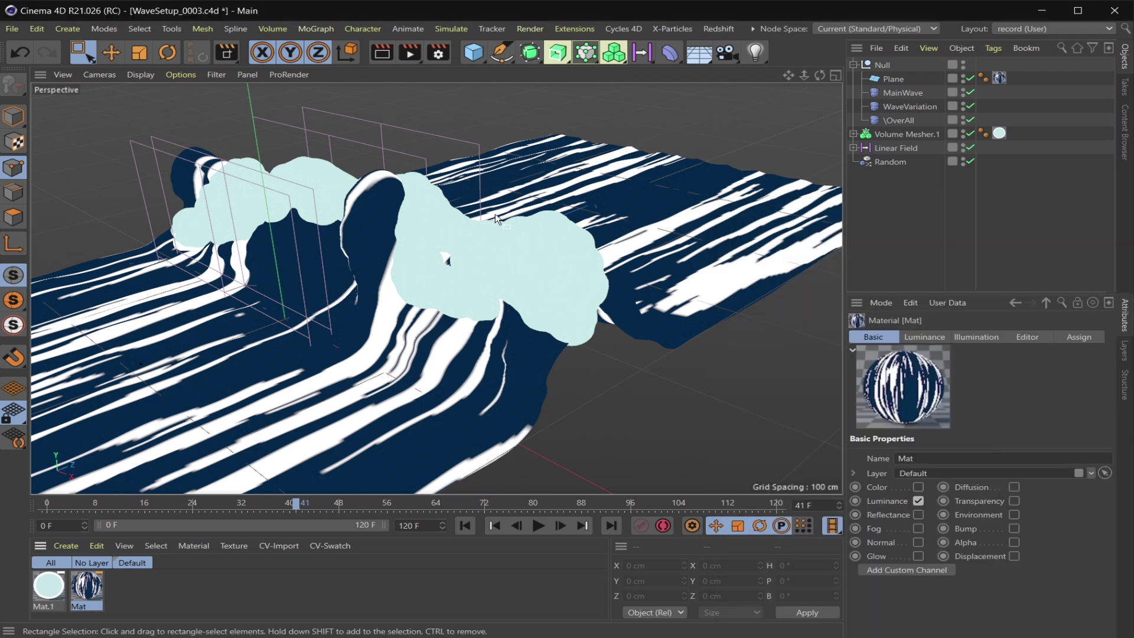